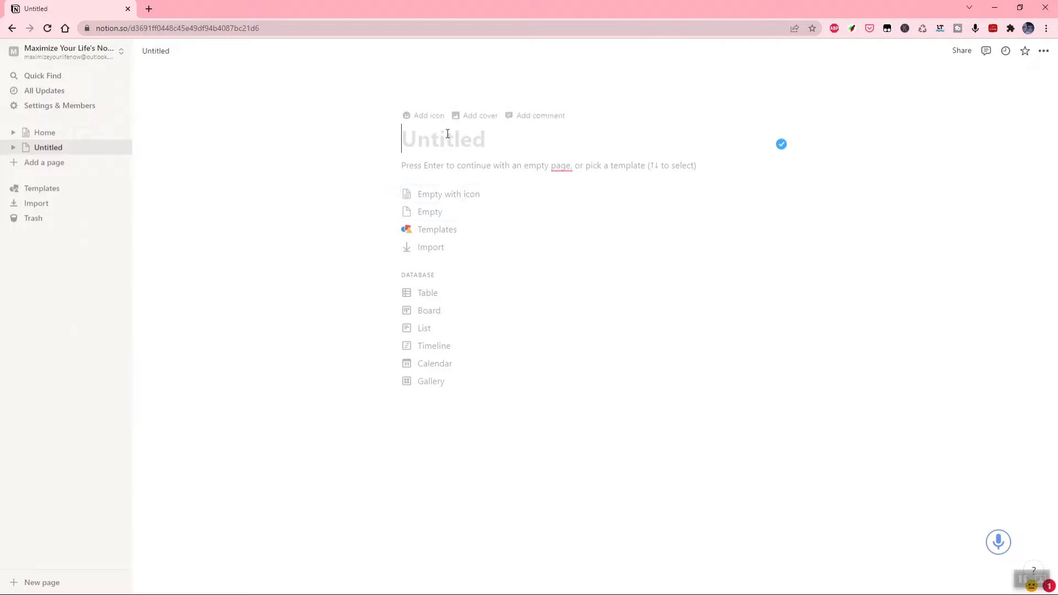
# Step: Title the new page "Daily Journal" and turn it into a gallery based on a new database
pyautogui.write('Daily ')
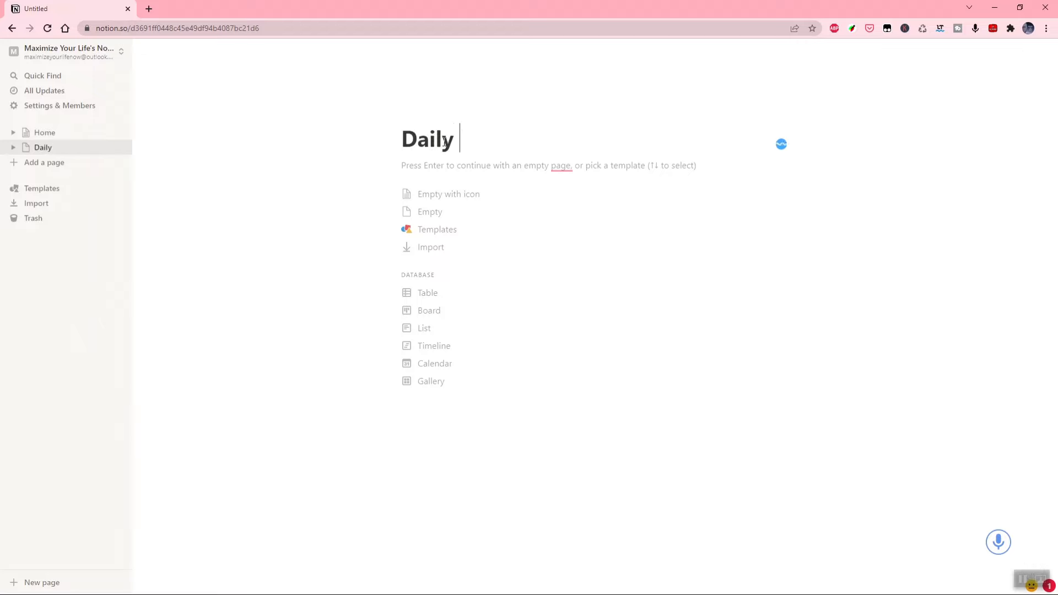
pyautogui.write('Journal')
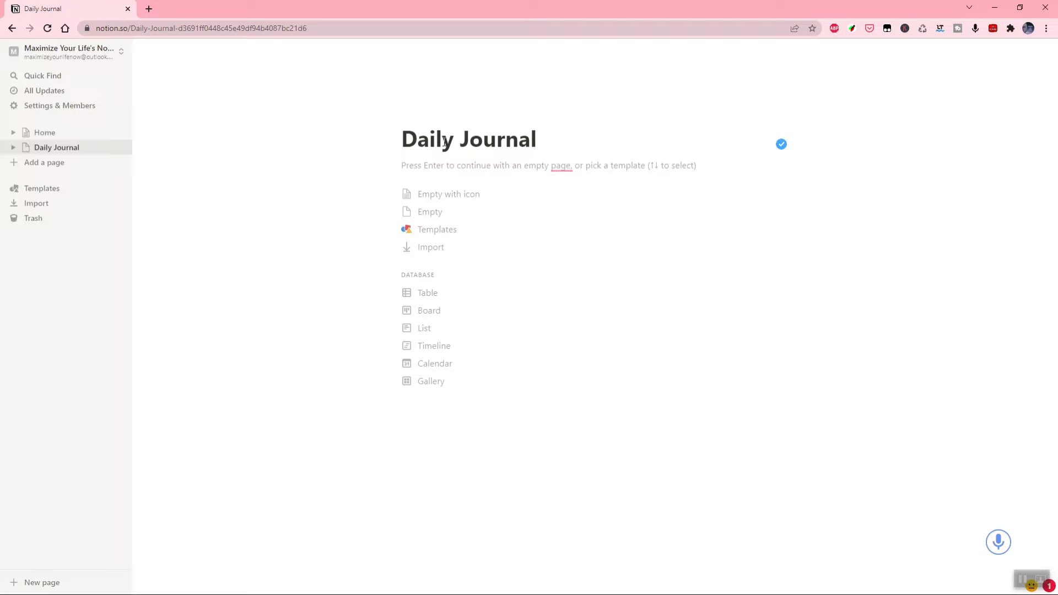
pyautogui.click(428, 383)
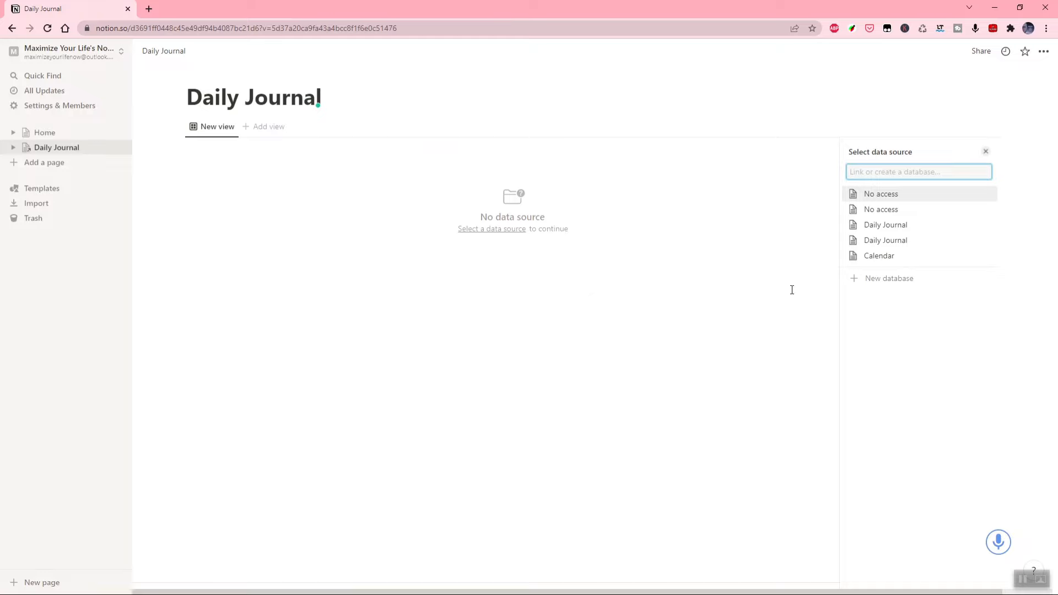
pyautogui.click(887, 280)
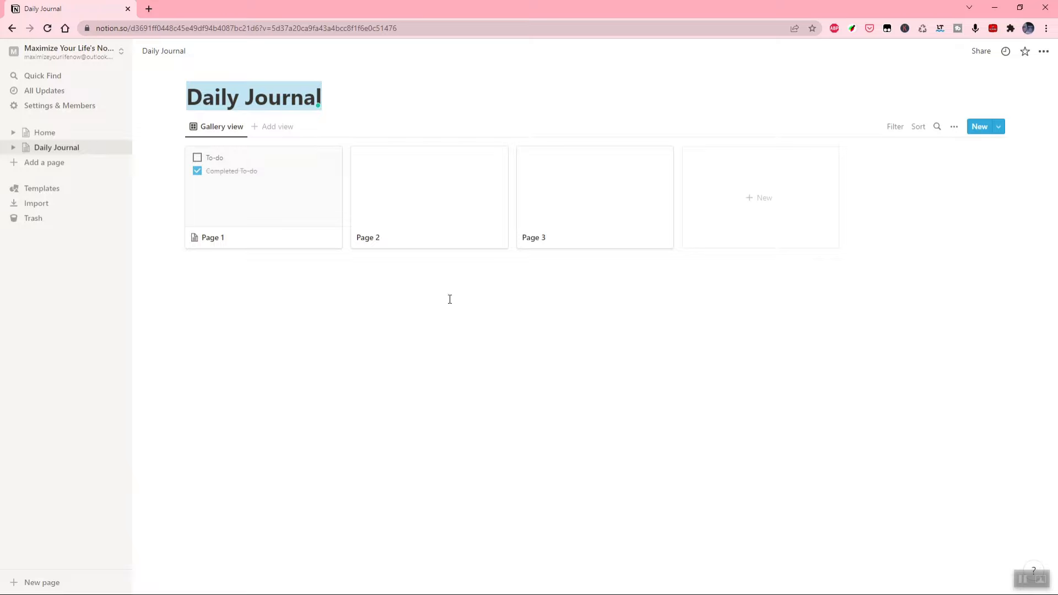
# Step: Delete the three sample cards, Page 3, Page 2 and Page 1, from the gallery
pyautogui.rightClick(558, 238)
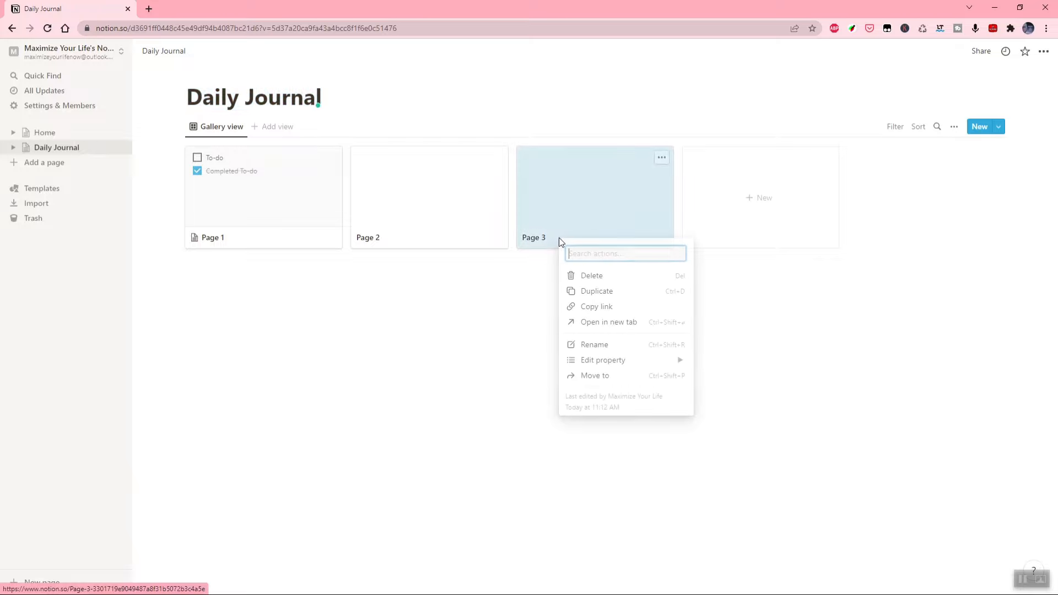
pyautogui.click(587, 275)
pyautogui.rightClick(424, 223)
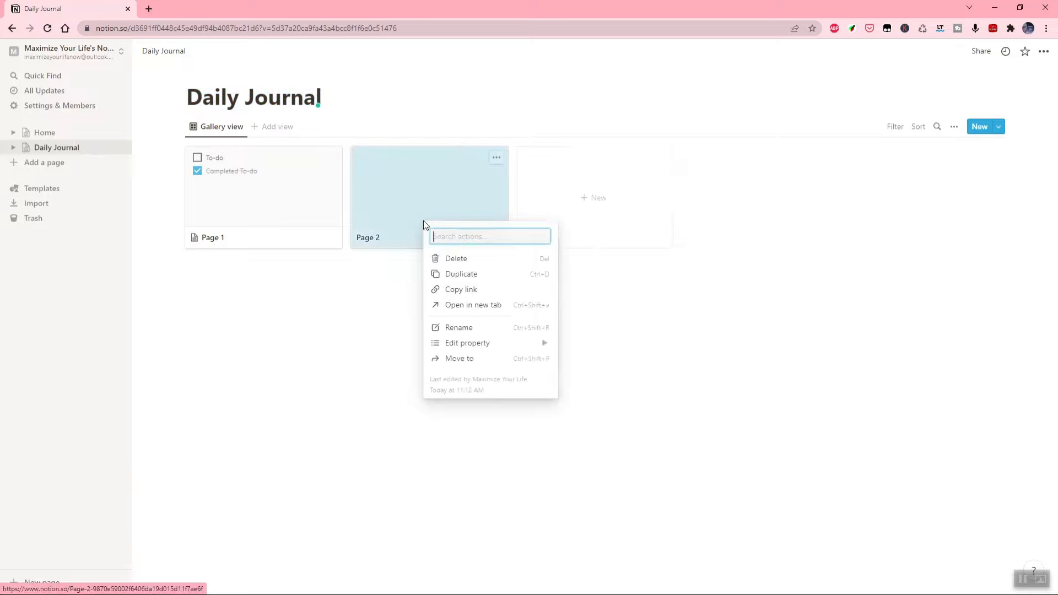
pyautogui.click(461, 265)
pyautogui.rightClick(272, 209)
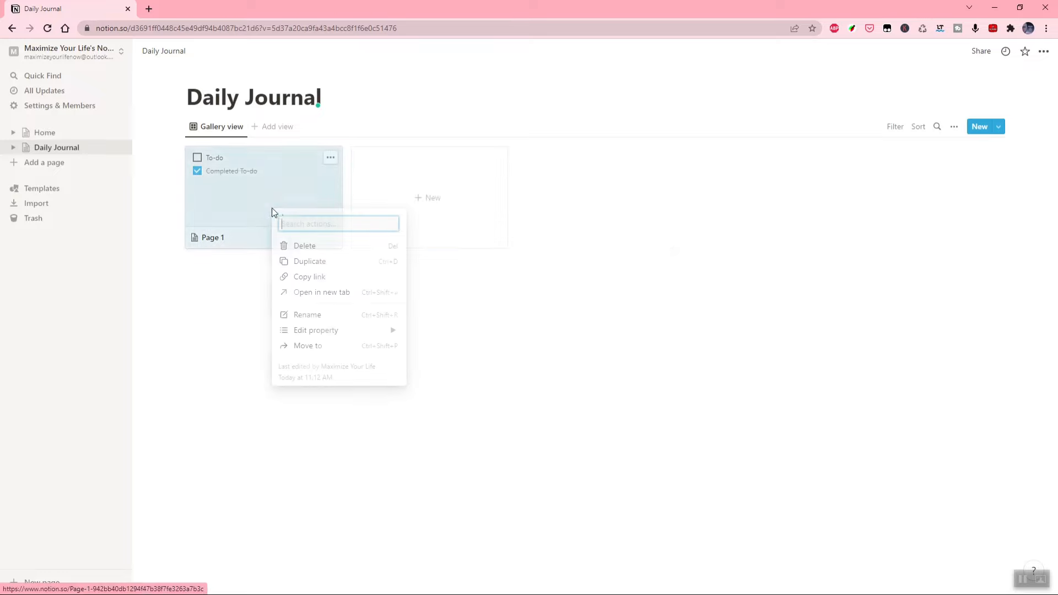
pyautogui.click(311, 249)
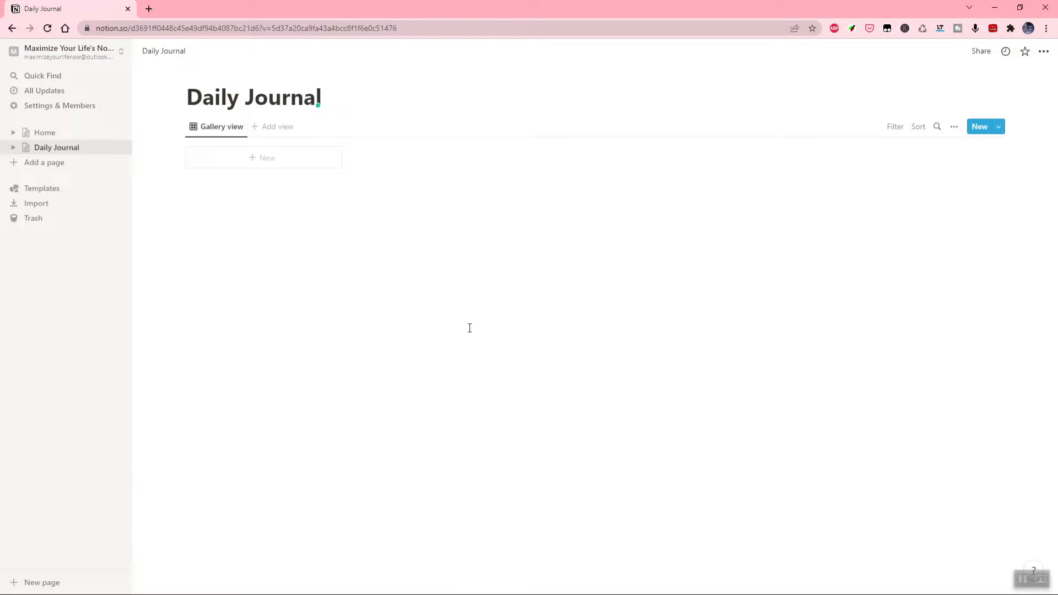
# Step: Rename the gallery view as "My entries" and close the view options
pyautogui.click(225, 132)
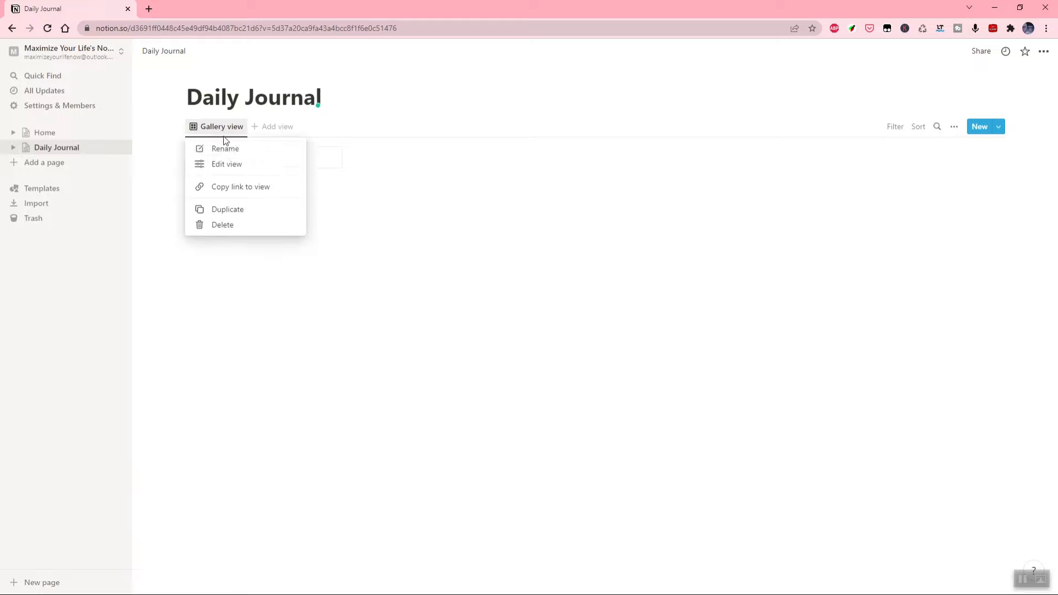
pyautogui.click(240, 164)
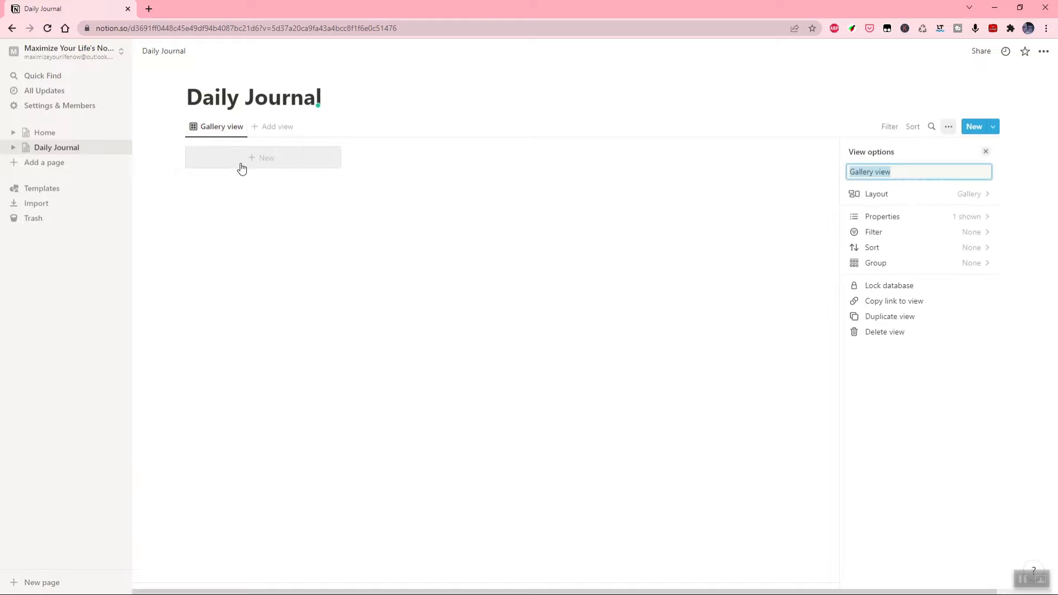
pyautogui.write('My entries')
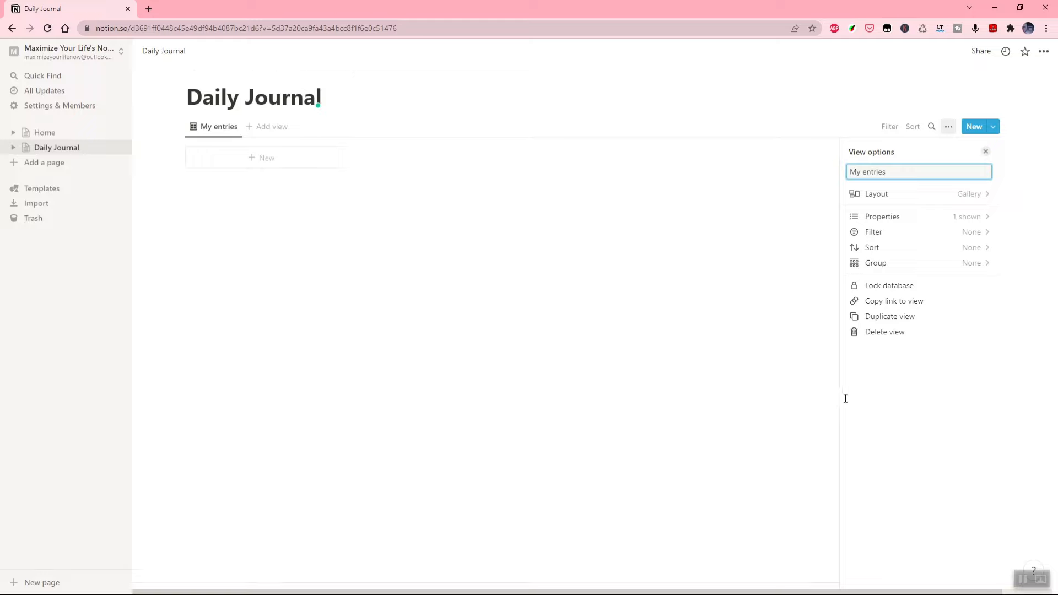
pyautogui.click(322, 218)
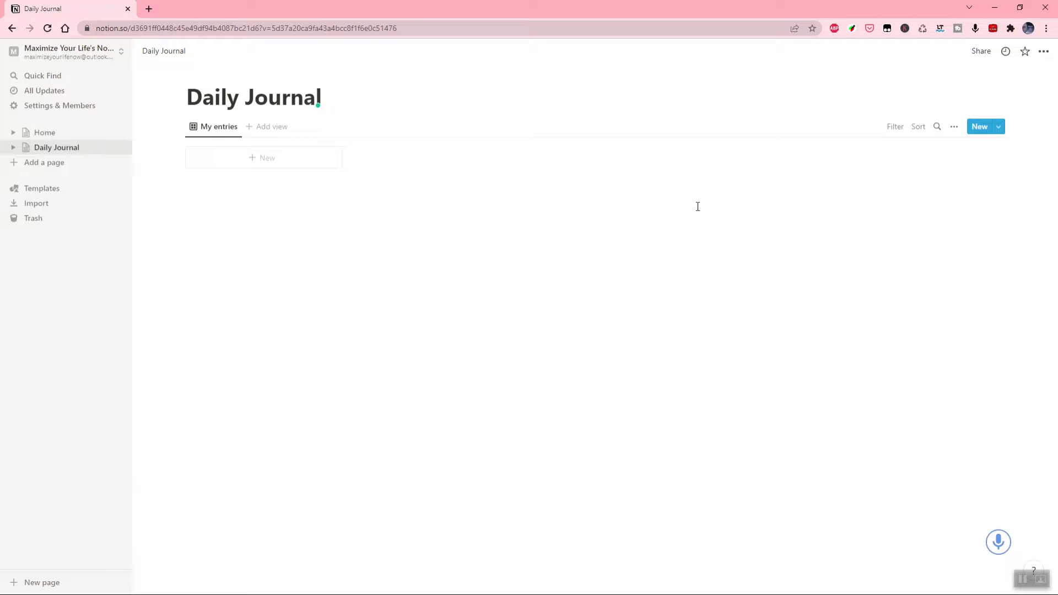
# Step: Create a new template for the Daily Journal database and change its Created property's type to Date
pyautogui.click(998, 128)
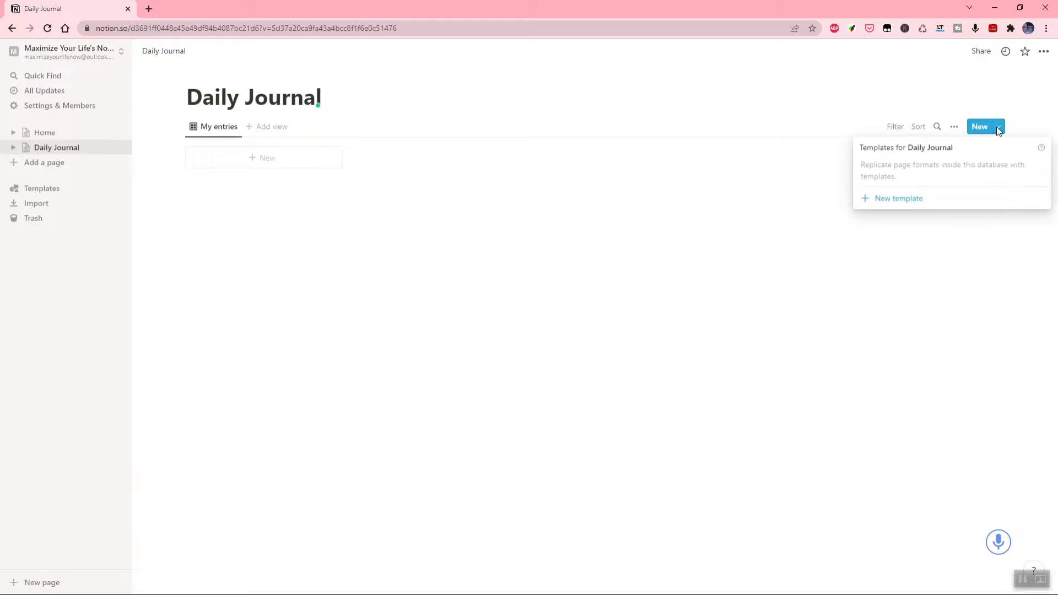
pyautogui.click(909, 199)
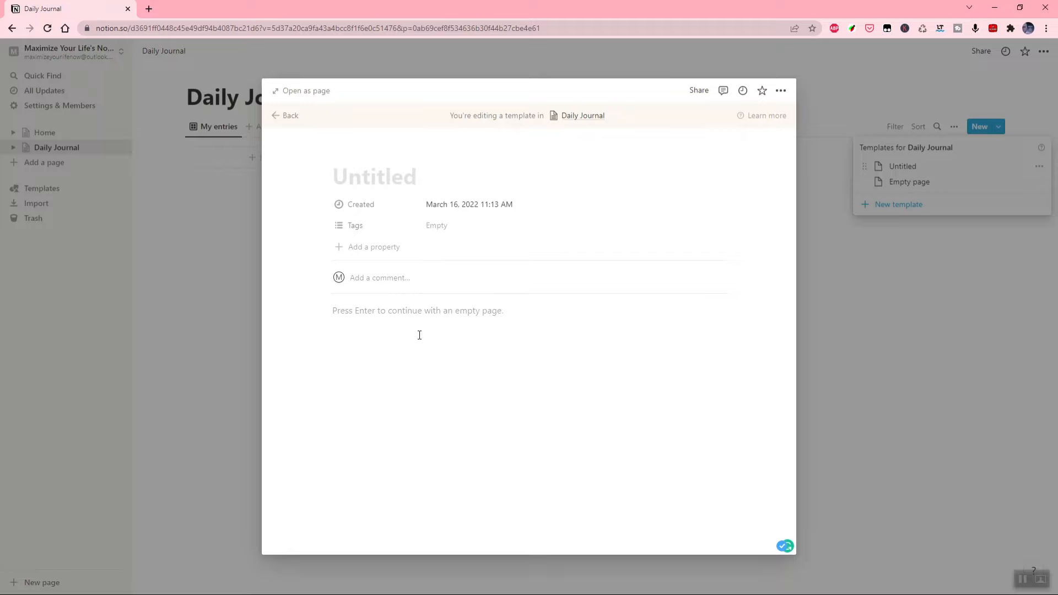
pyautogui.click(373, 209)
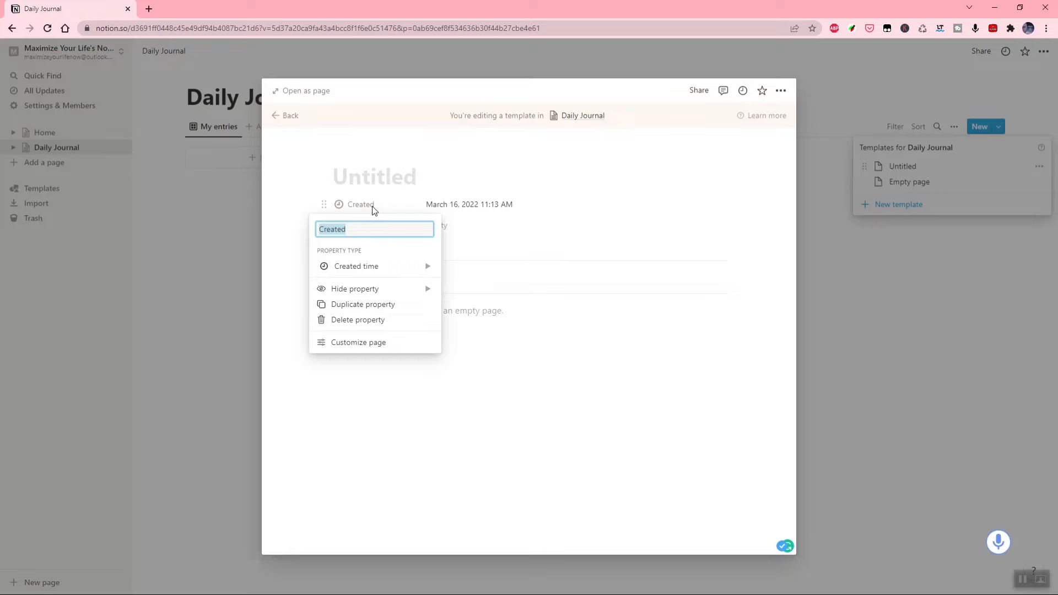
pyautogui.click(369, 269)
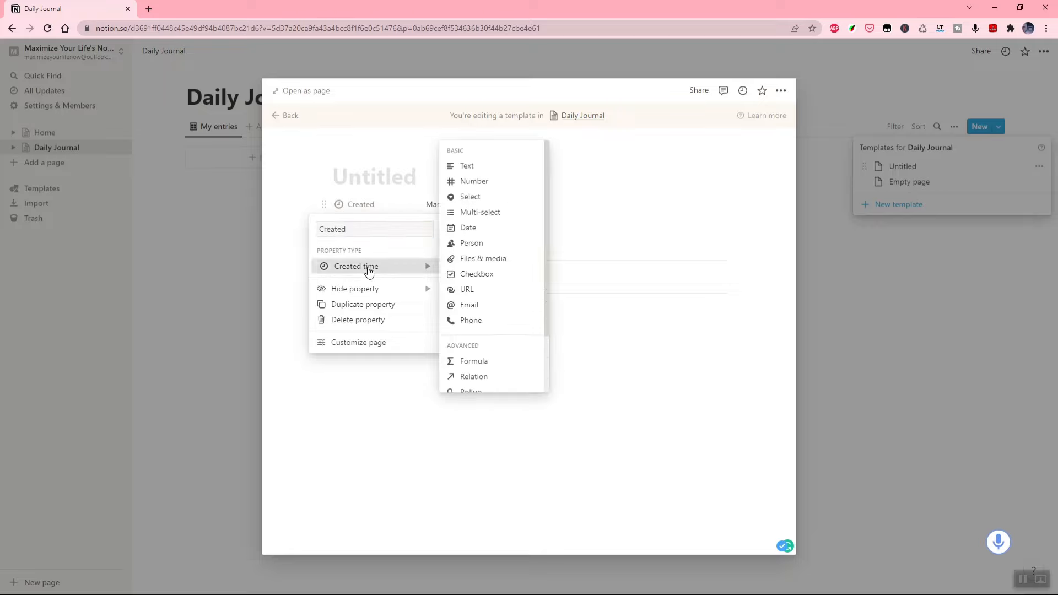
pyautogui.click(468, 228)
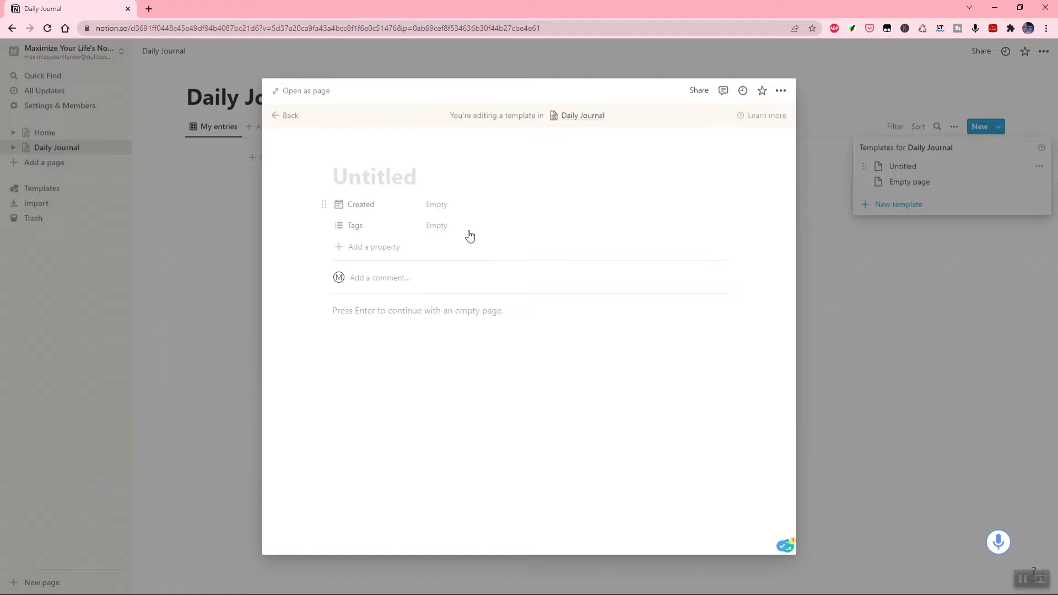
# Step: Rename the template's Tags property as "Moods"
pyautogui.click(365, 231)
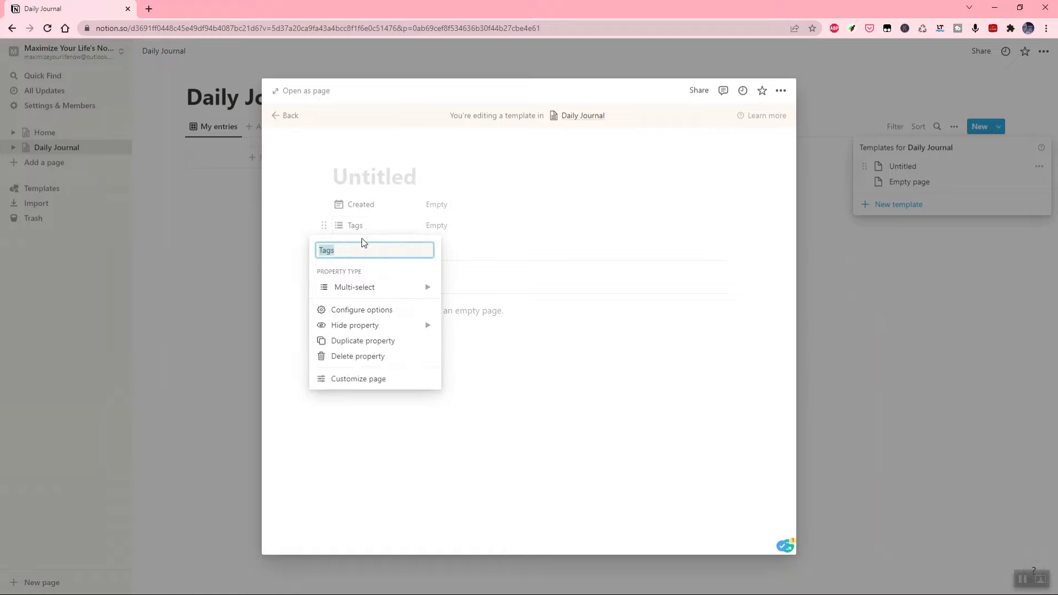
pyautogui.write('Moods')
pyautogui.press('Return')
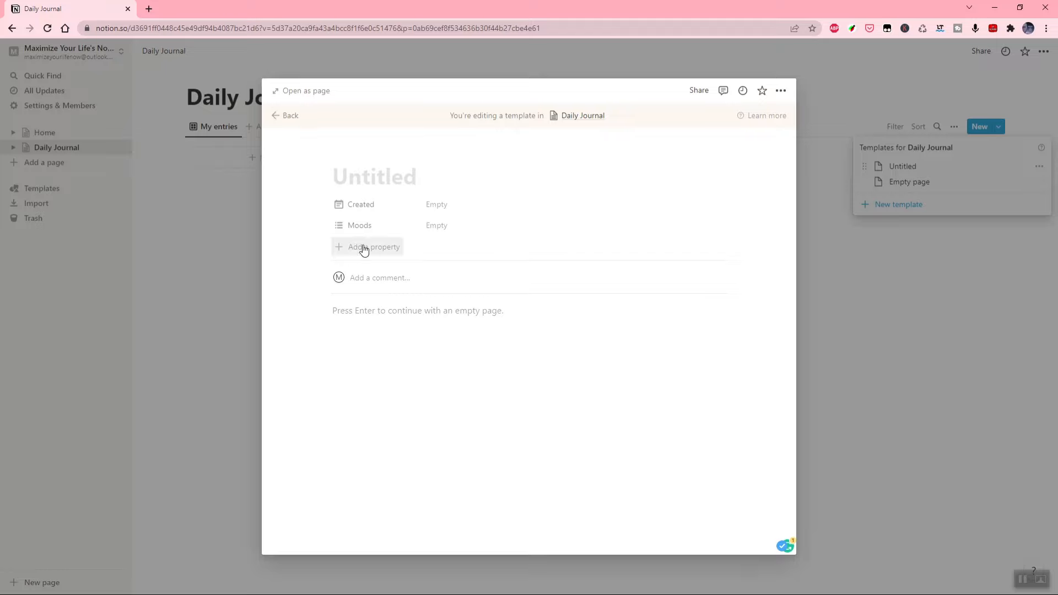
pyautogui.click(356, 229)
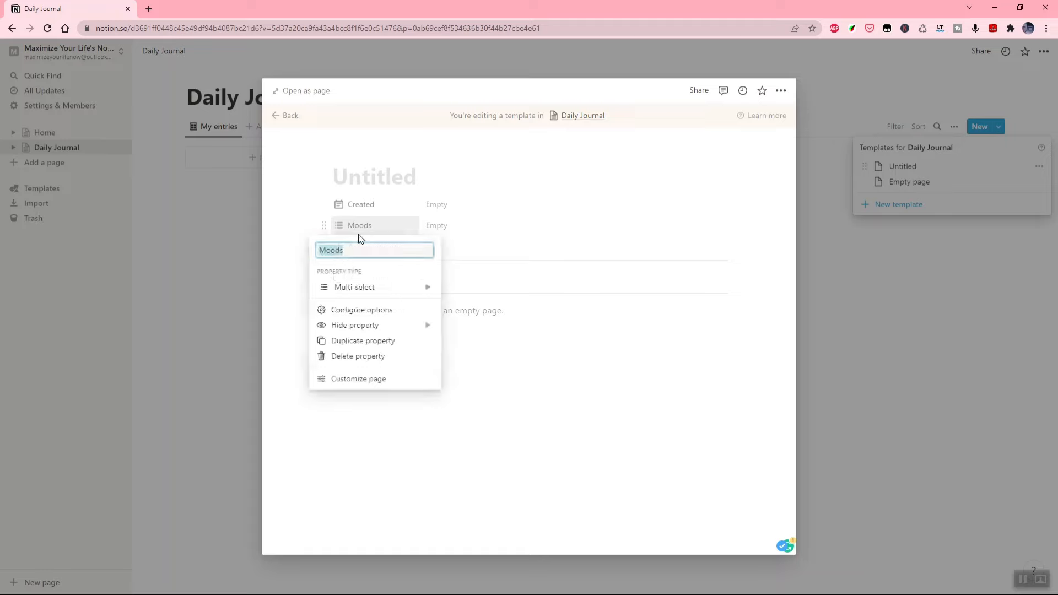
pyautogui.click(347, 287)
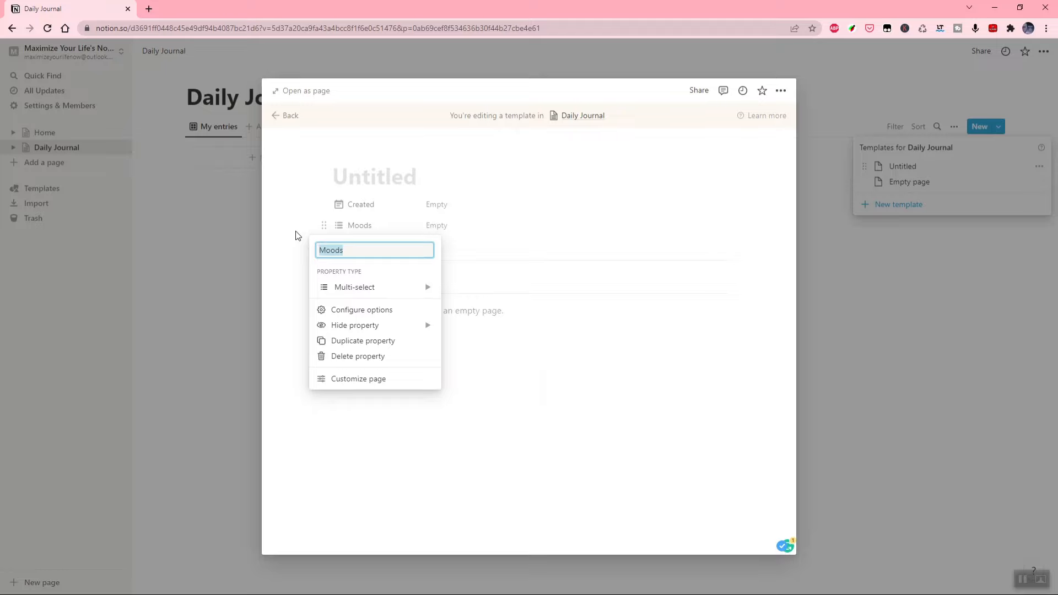
pyautogui.click(297, 236)
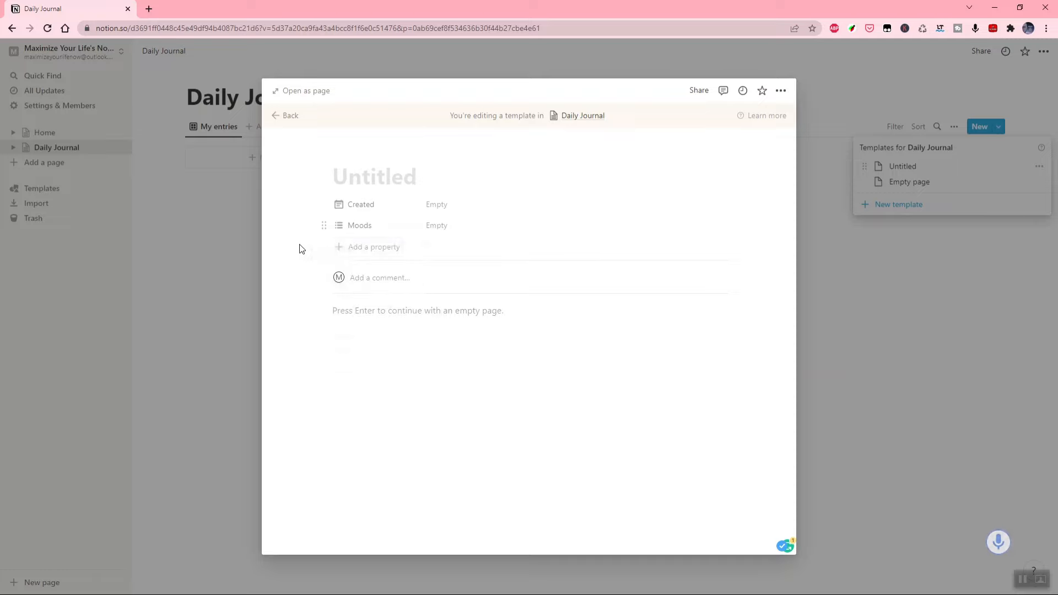
# Step: Add a Select property named "Worked out?" to the template
pyautogui.click(353, 252)
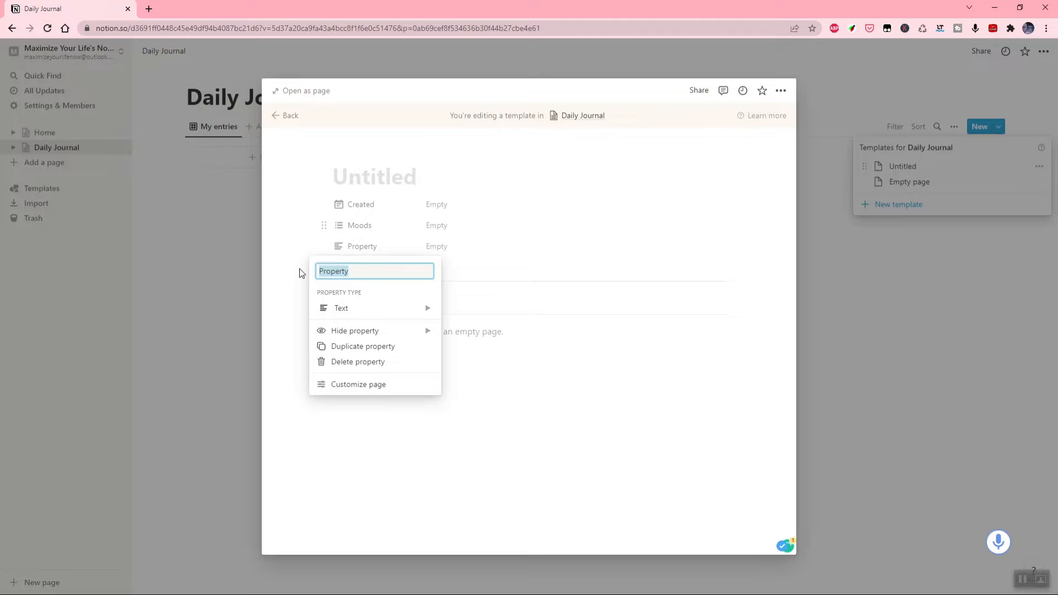
pyautogui.write('Worked out?')
pyautogui.moveTo(352, 308)
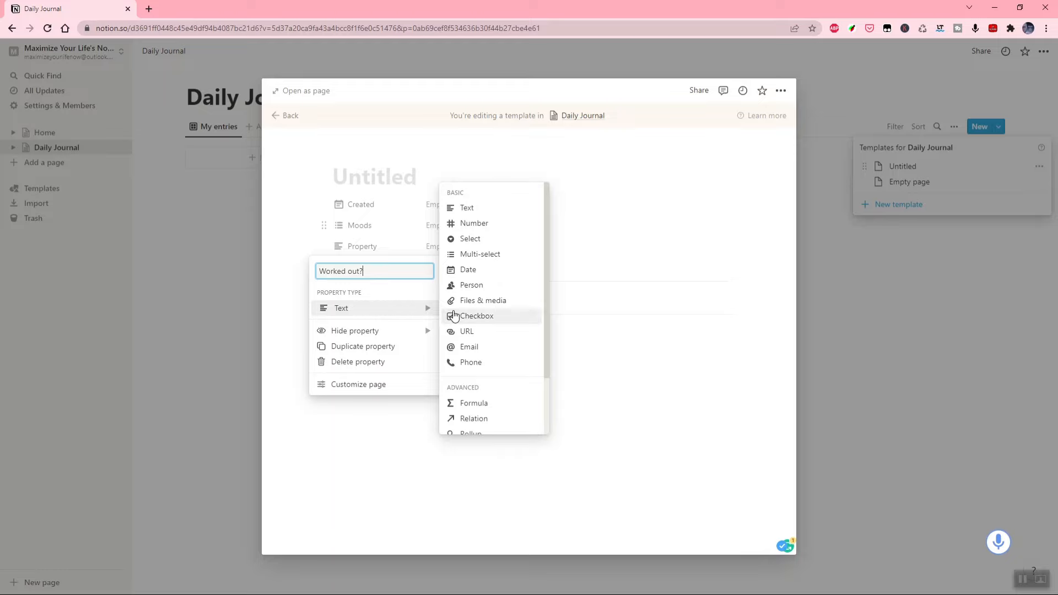
pyautogui.click(472, 240)
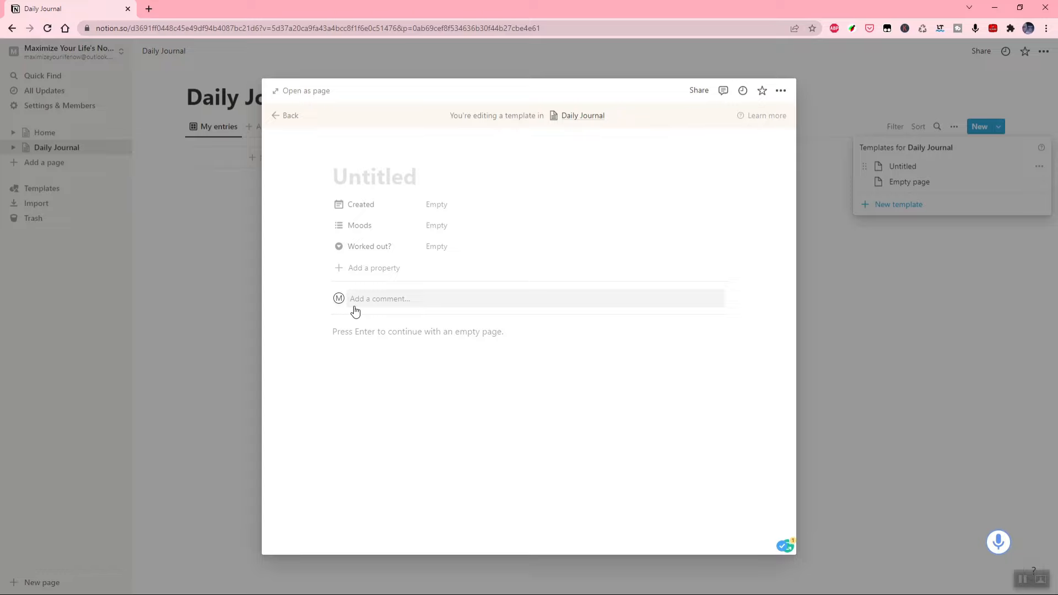
# Step: Add a Checkbox property named "Vitamins?" to the template
pyautogui.click(374, 274)
pyautogui.moveTo(342, 333)
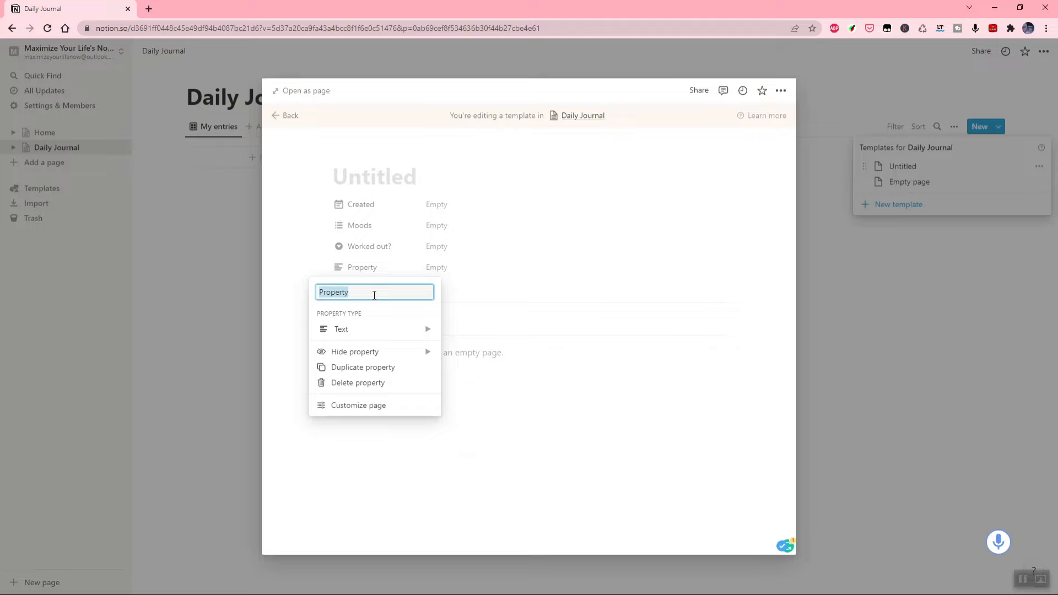
pyautogui.write('Via')
pyautogui.write('amins?')
pyautogui.moveTo(385, 331)
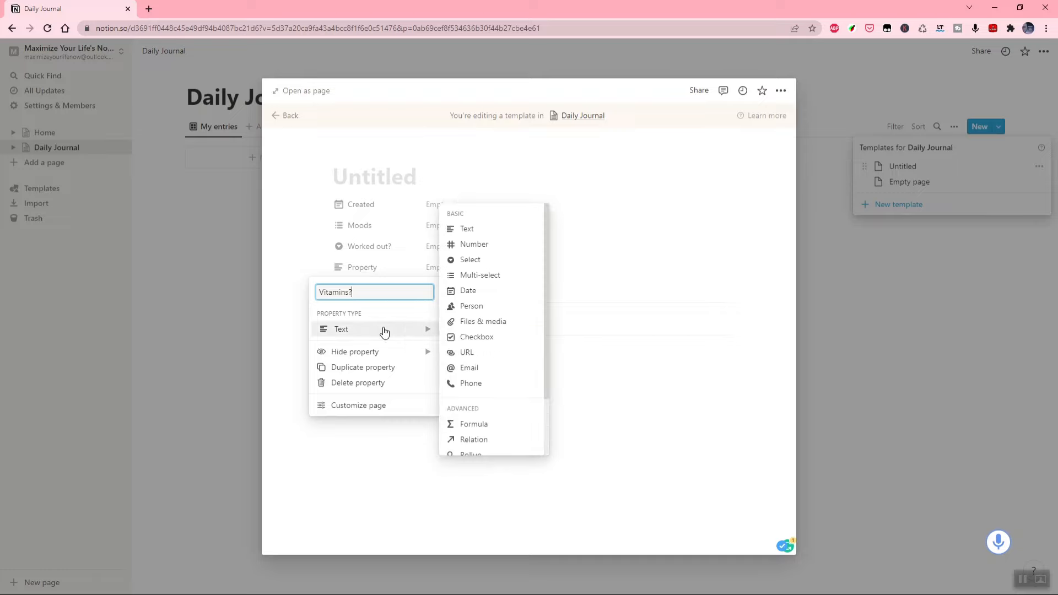
pyautogui.click(462, 338)
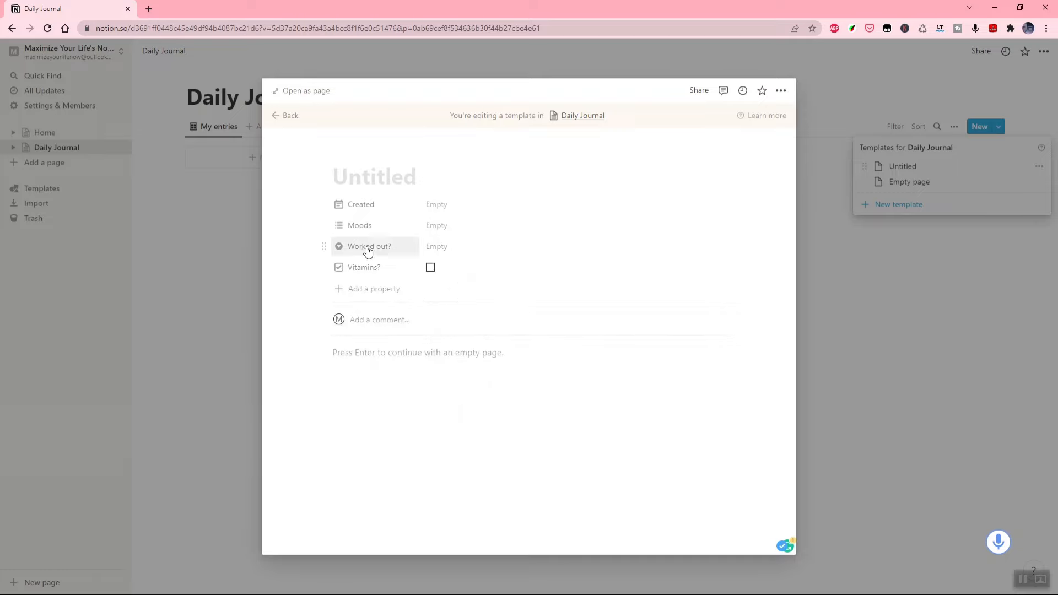
# Step: Create the options "Yes" and "No" for the "Worked out?" property, leaving "No" selected
pyautogui.click(433, 247)
pyautogui.write('Y')
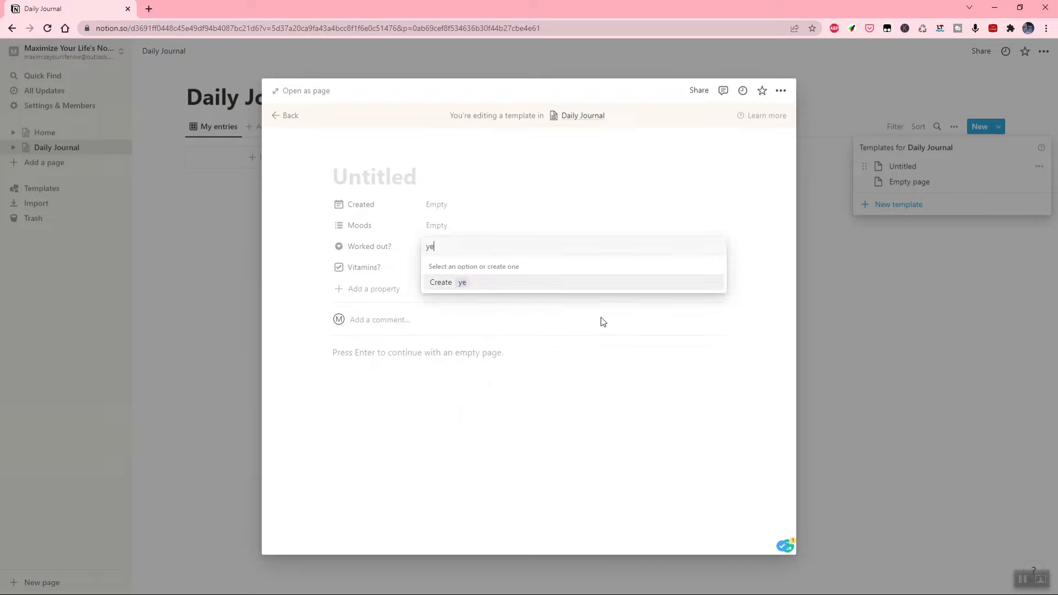
pyautogui.write('es')
pyautogui.click(470, 282)
pyautogui.click(461, 253)
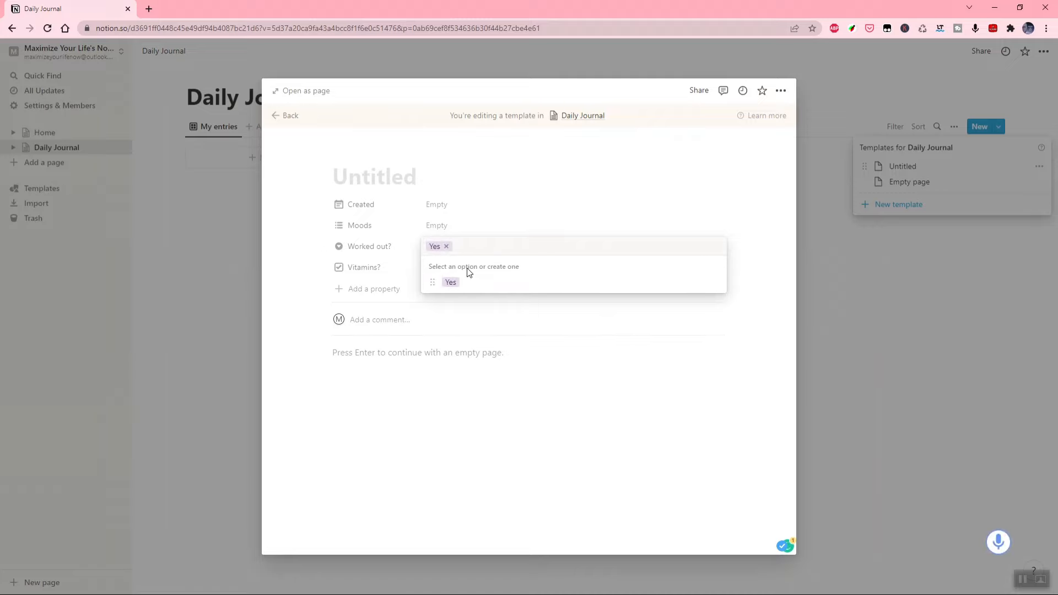
pyautogui.write('No')
pyautogui.click(503, 282)
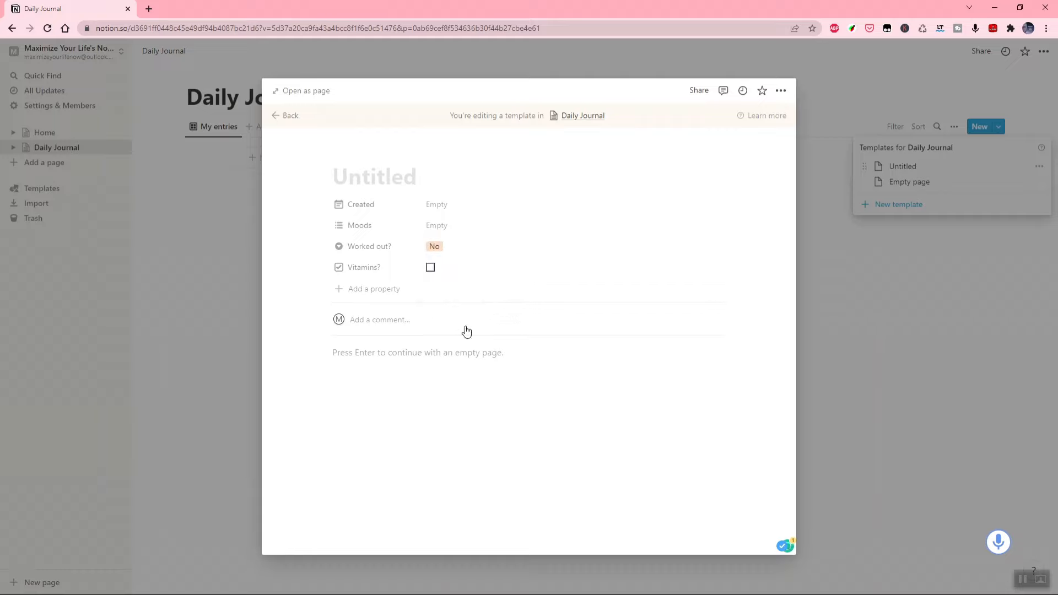
# Step: Try switching "Worked out?" to Yes and back to No, and try out the "Vitamins?" checkbox
pyautogui.click(442, 251)
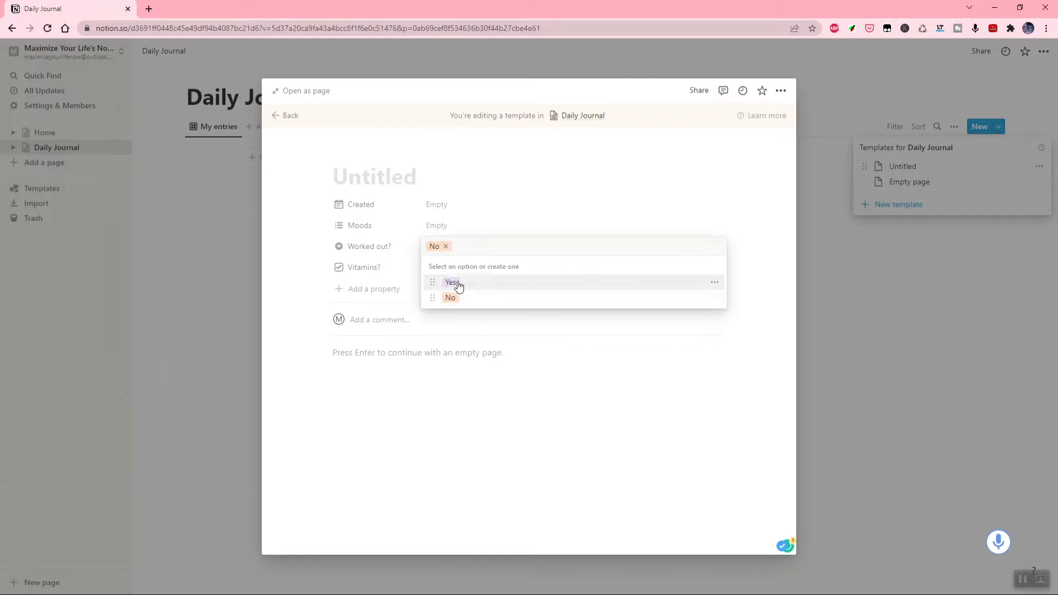
pyautogui.click(450, 282)
pyautogui.click(449, 248)
pyautogui.click(450, 297)
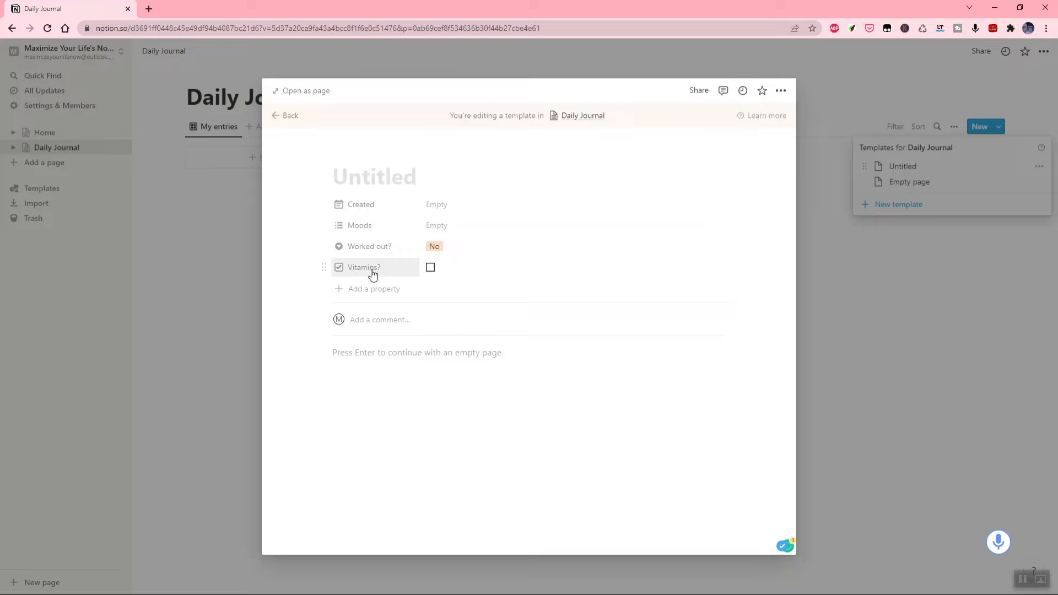
pyautogui.click(430, 268)
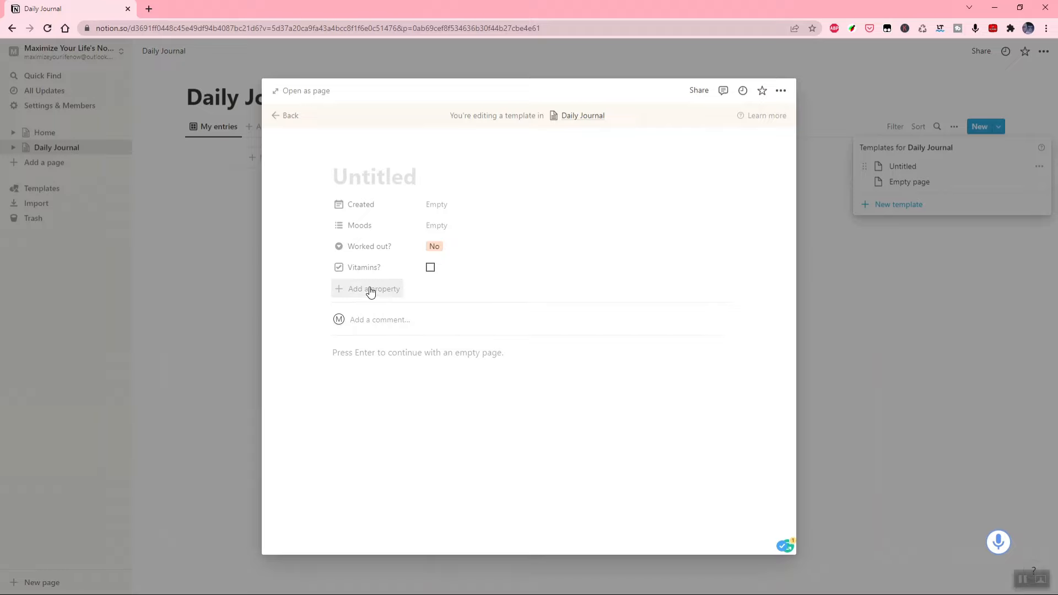
# Step: Add a Files & media property named "Add a file?" to the template
pyautogui.click(367, 291)
pyautogui.write('Add a file?')
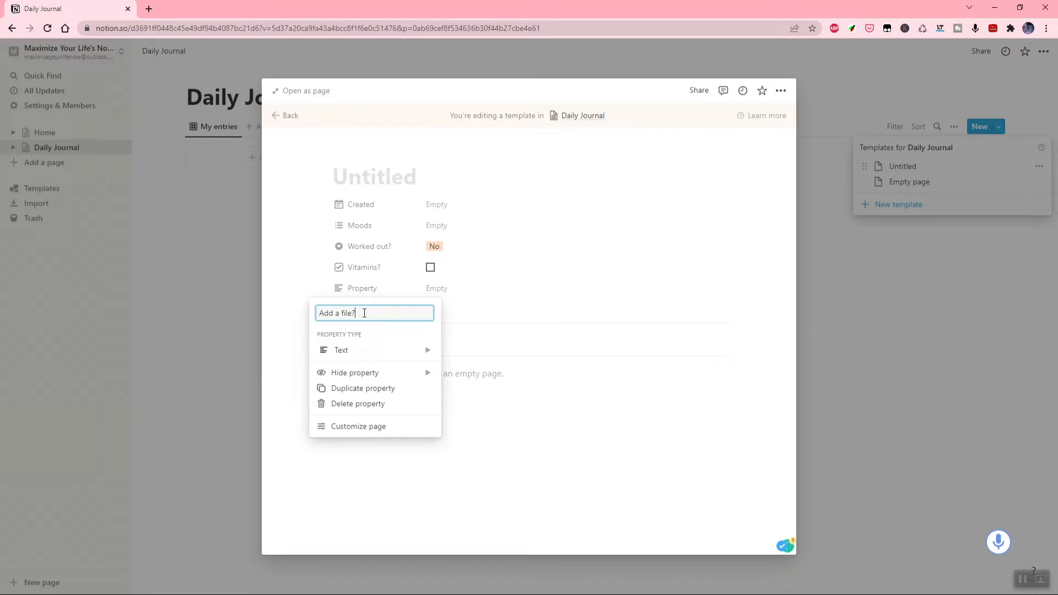
pyautogui.moveTo(361, 353)
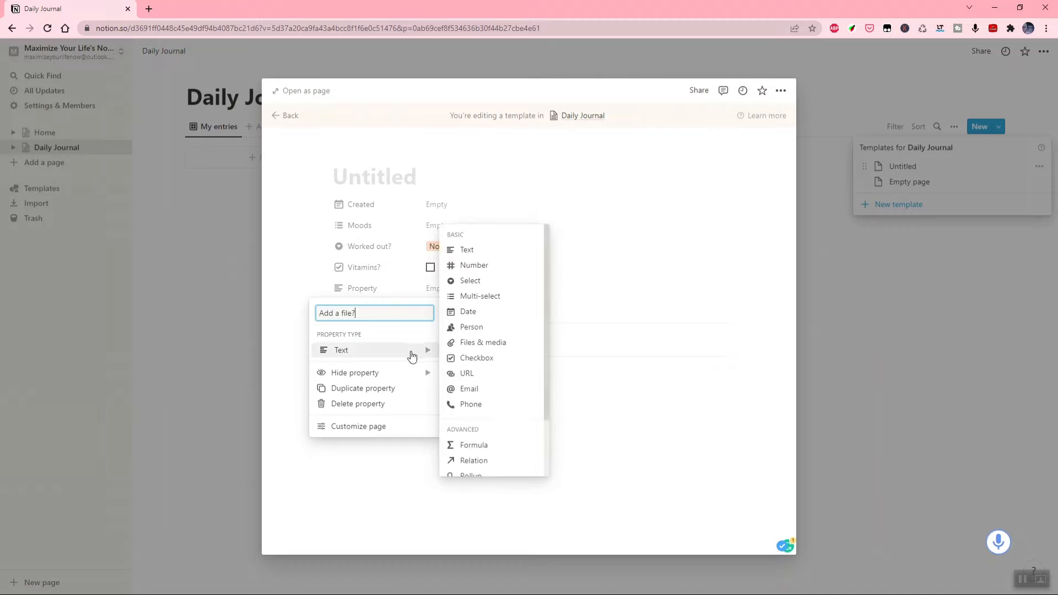
pyautogui.click(483, 344)
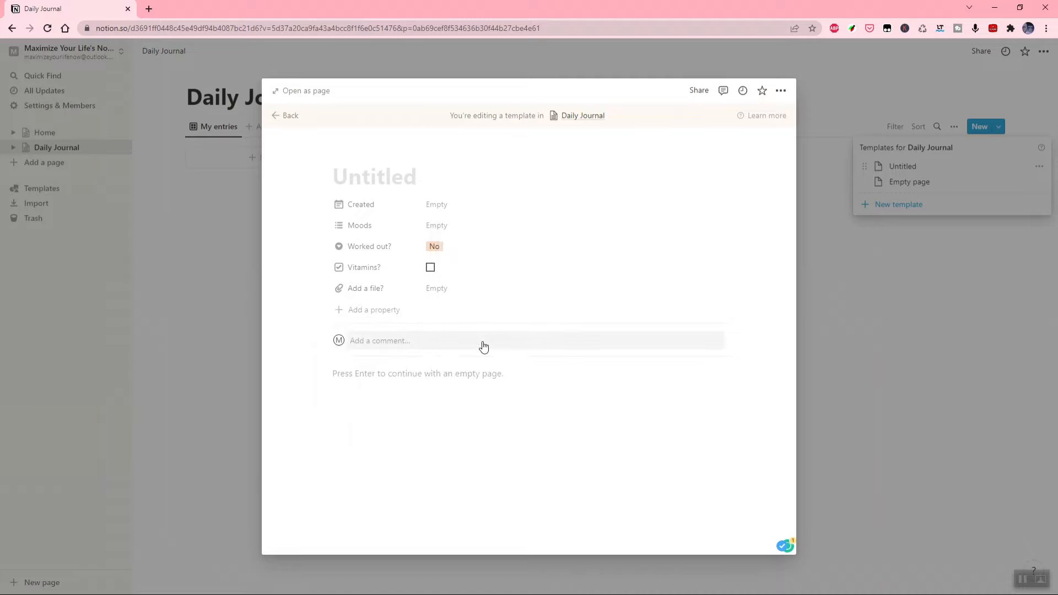
# Step: Check the upload options of the "Add a file?" property, then close them without adding a file
pyautogui.click(439, 291)
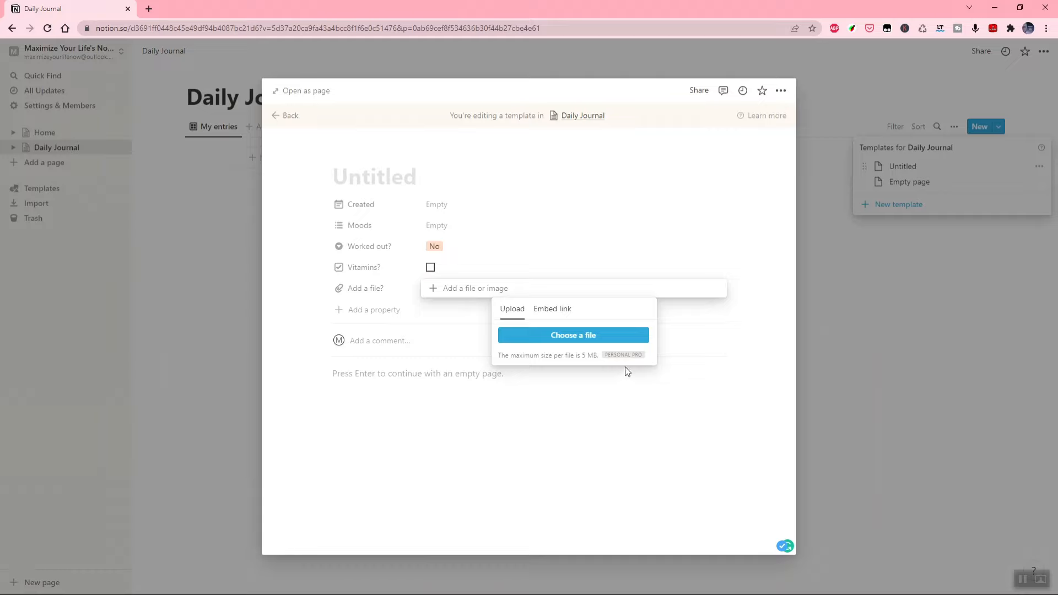
pyautogui.click(384, 328)
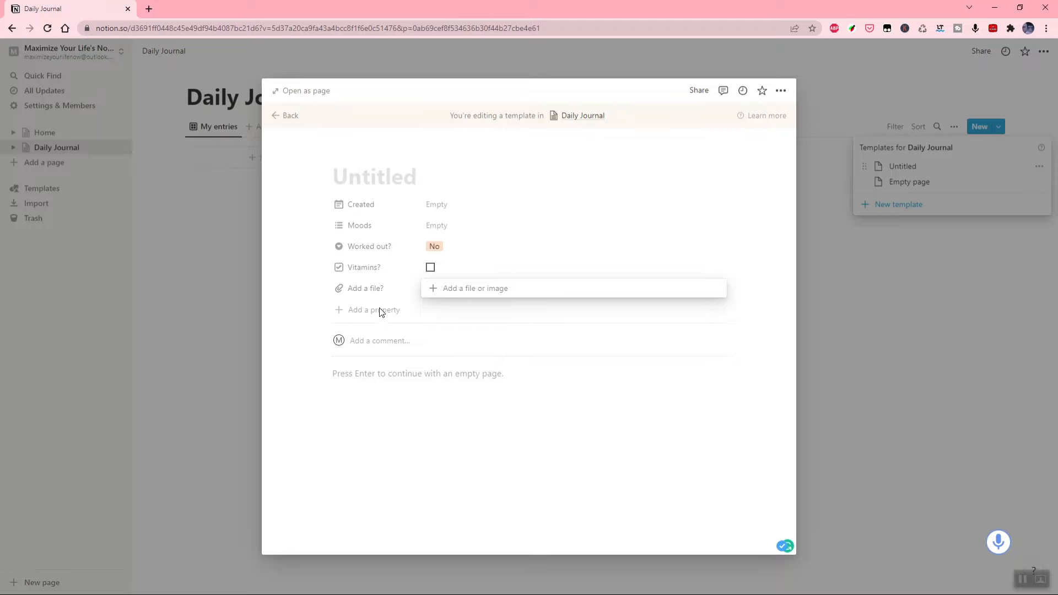
pyautogui.click(380, 315)
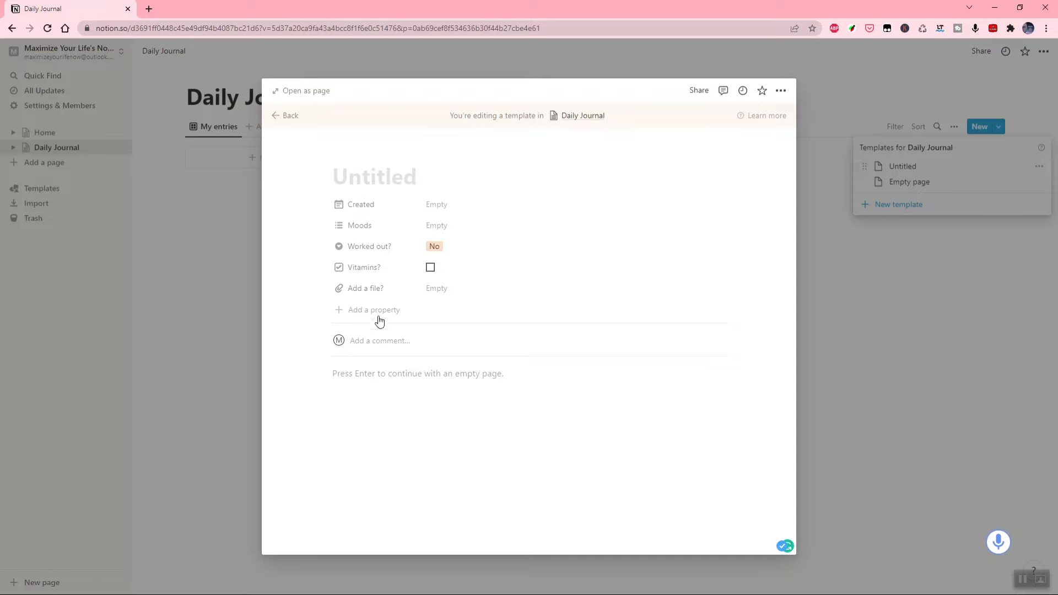
# Step: Add a Number property named "Cups of coffee" to the template and set its value to 4
pyautogui.click(365, 312)
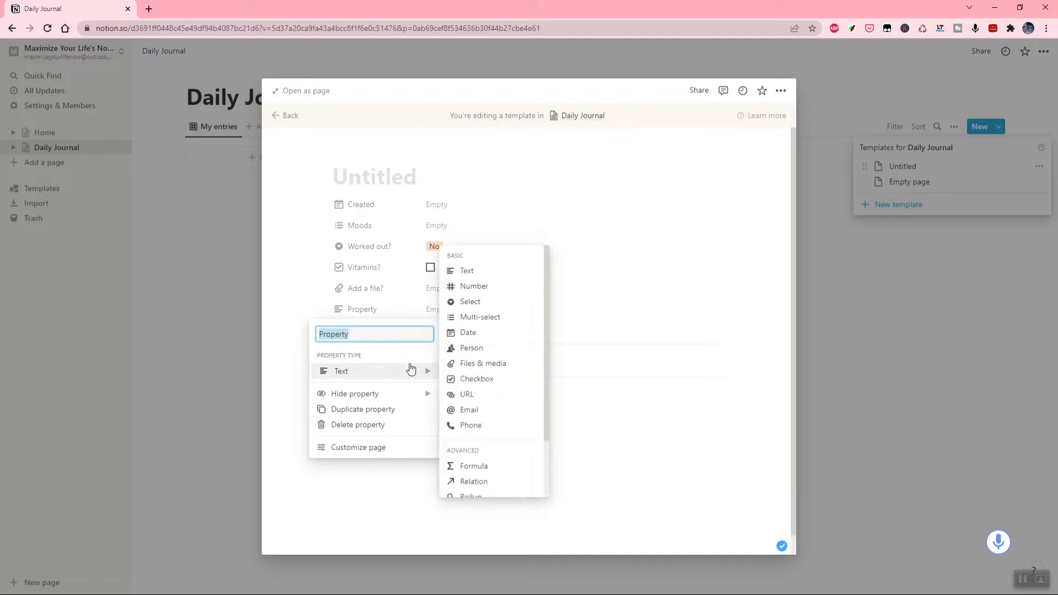
pyautogui.write('Cu')
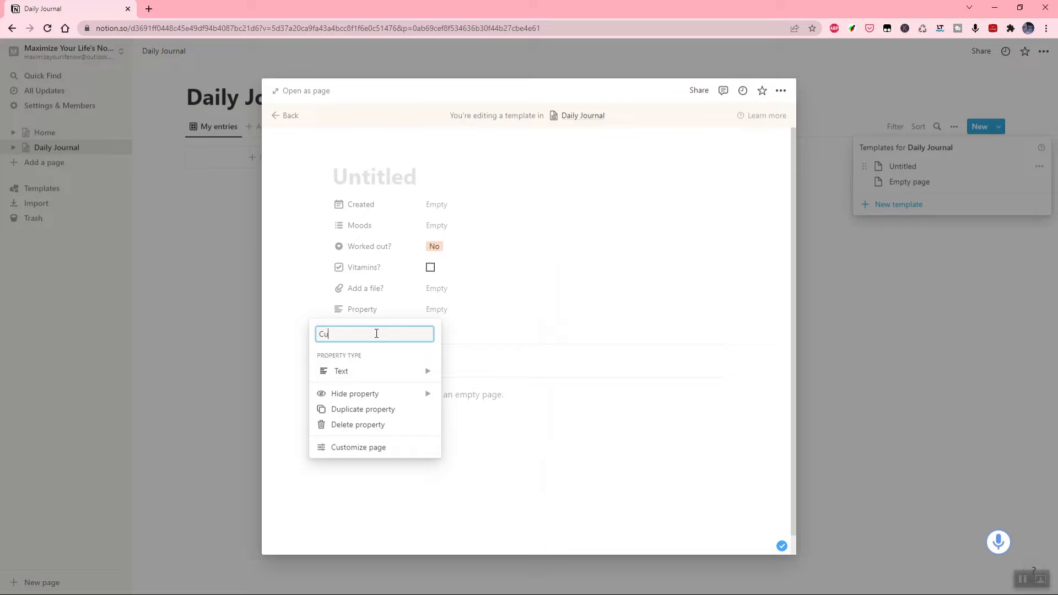
pyautogui.write('ps of coffee')
pyautogui.moveTo(356, 383)
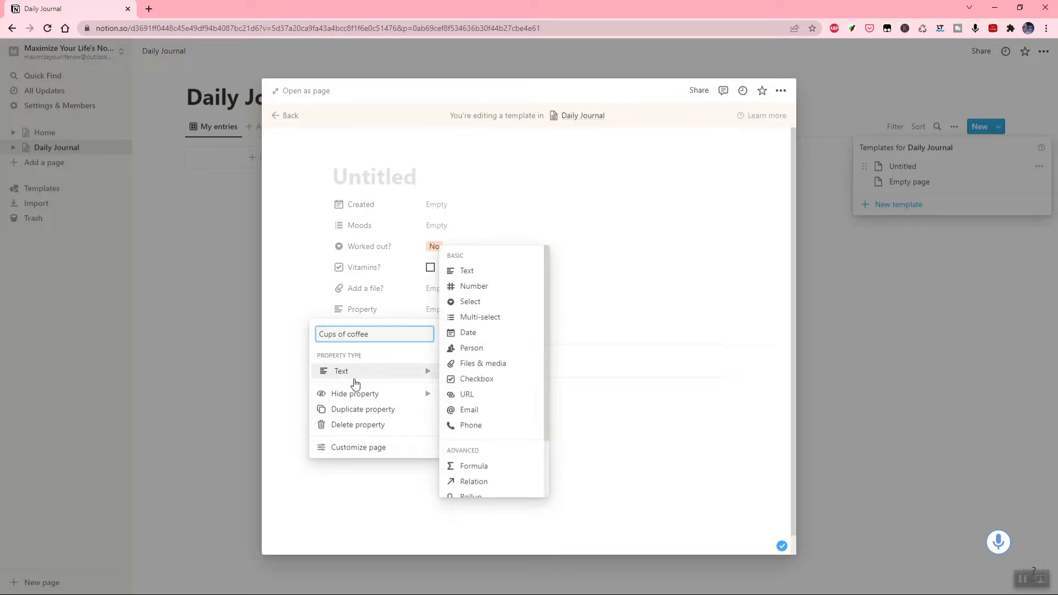
pyautogui.click(472, 286)
pyautogui.click(437, 311)
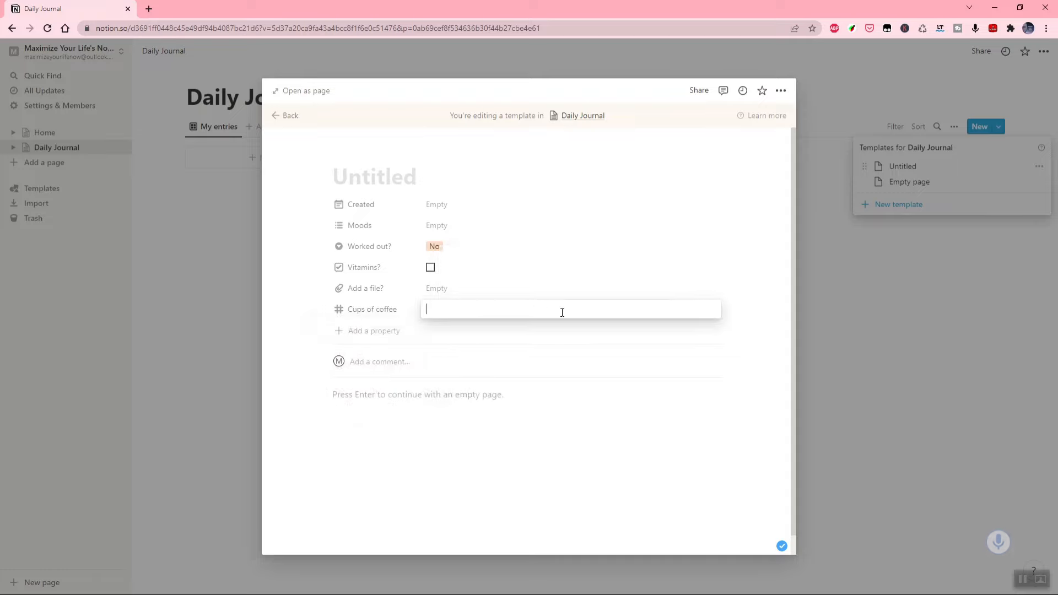
pyautogui.write('4')
pyautogui.click(452, 451)
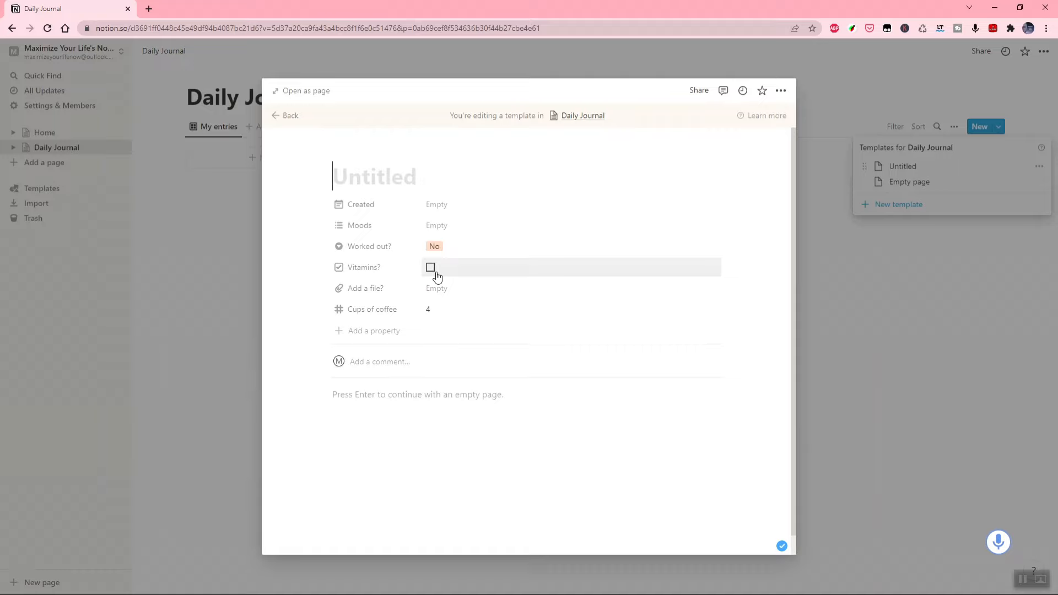
# Step: Title the template "Daily Journal Template" and return to the gallery
pyautogui.write('Da')
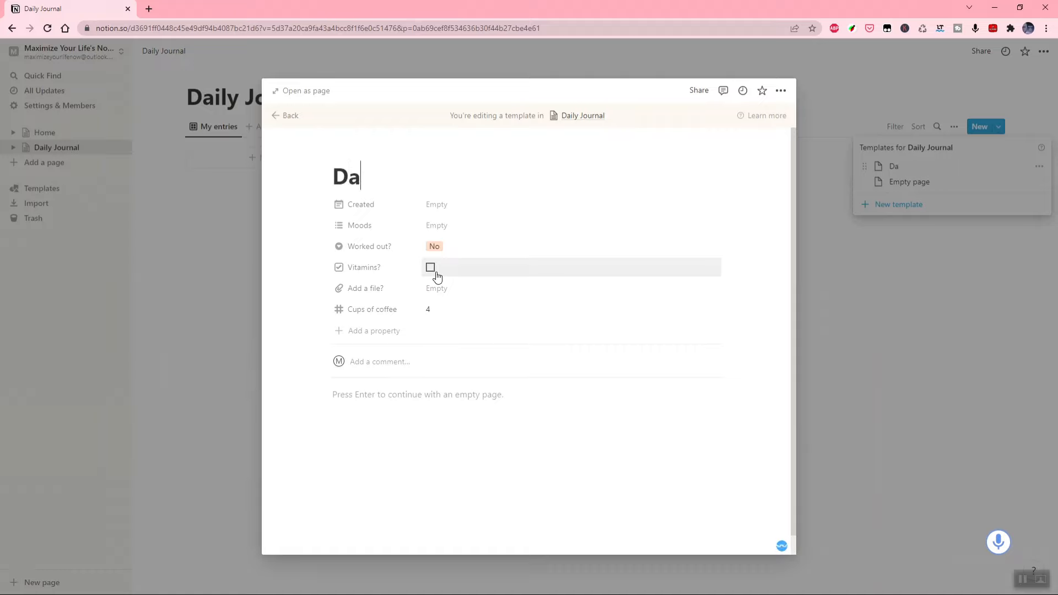
pyautogui.write('ily Journal')
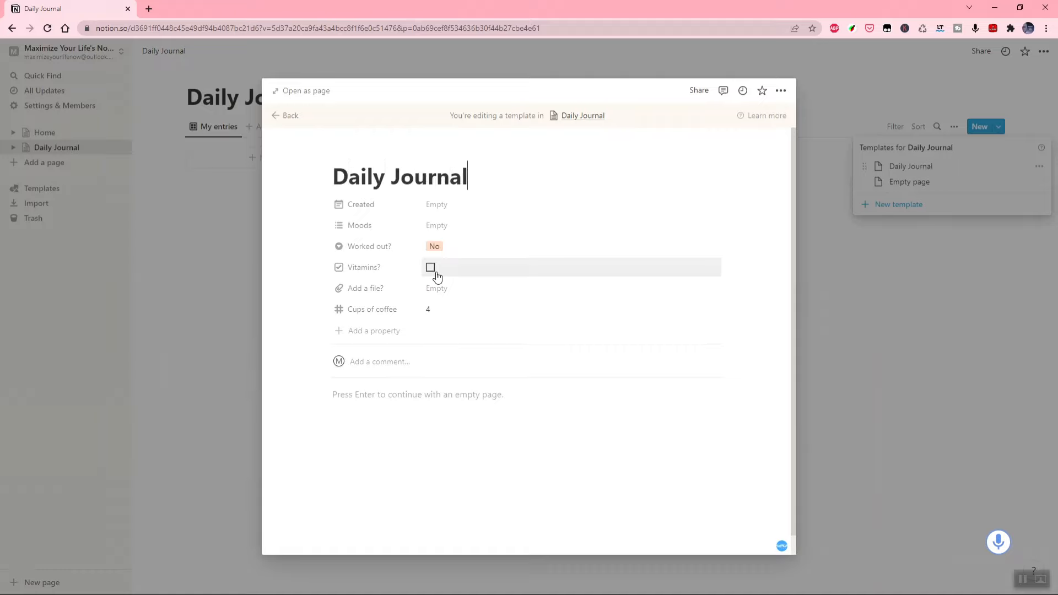
pyautogui.write(' Template')
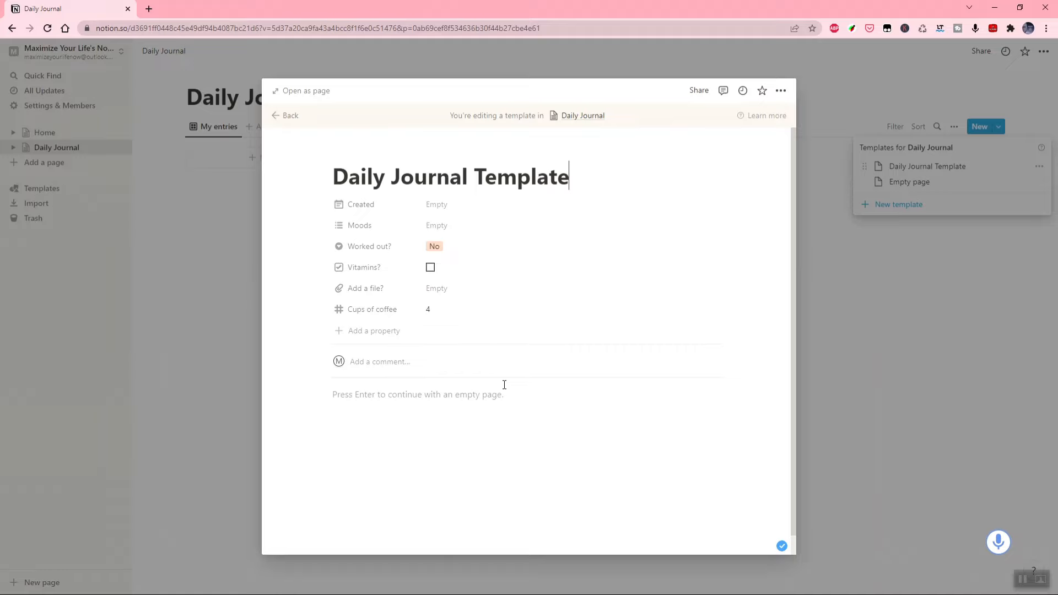
pyautogui.click(880, 387)
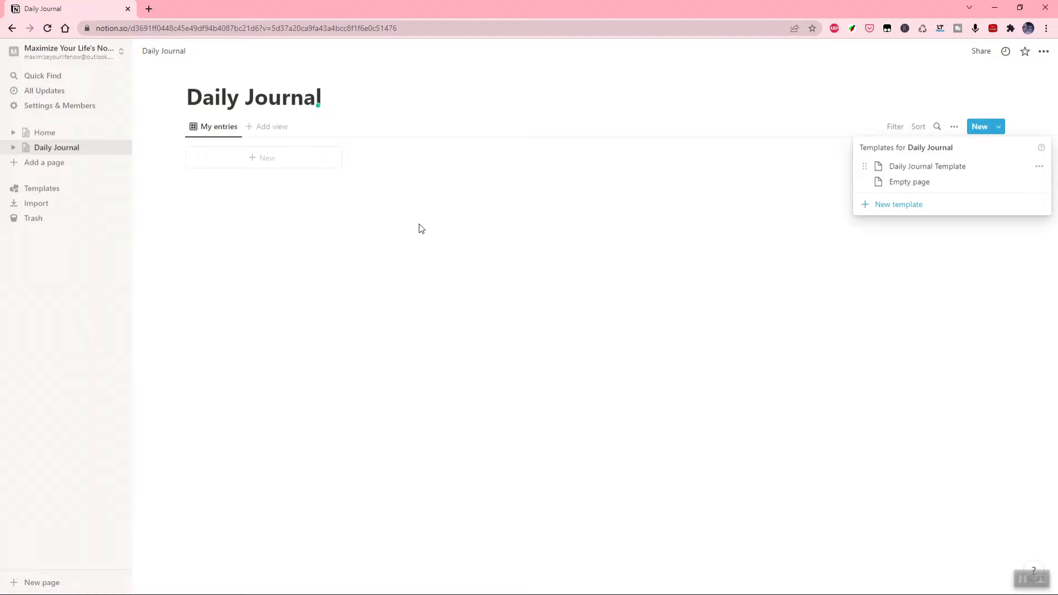
pyautogui.click(973, 239)
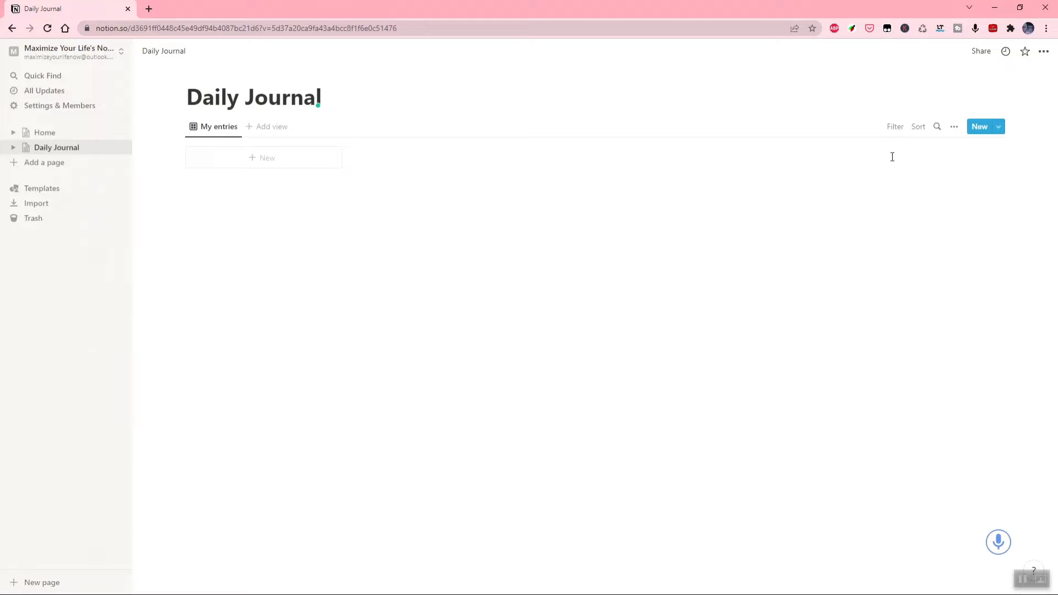
# Step: Sort the "My entries" view by the Created property in descending order
pyautogui.click(916, 127)
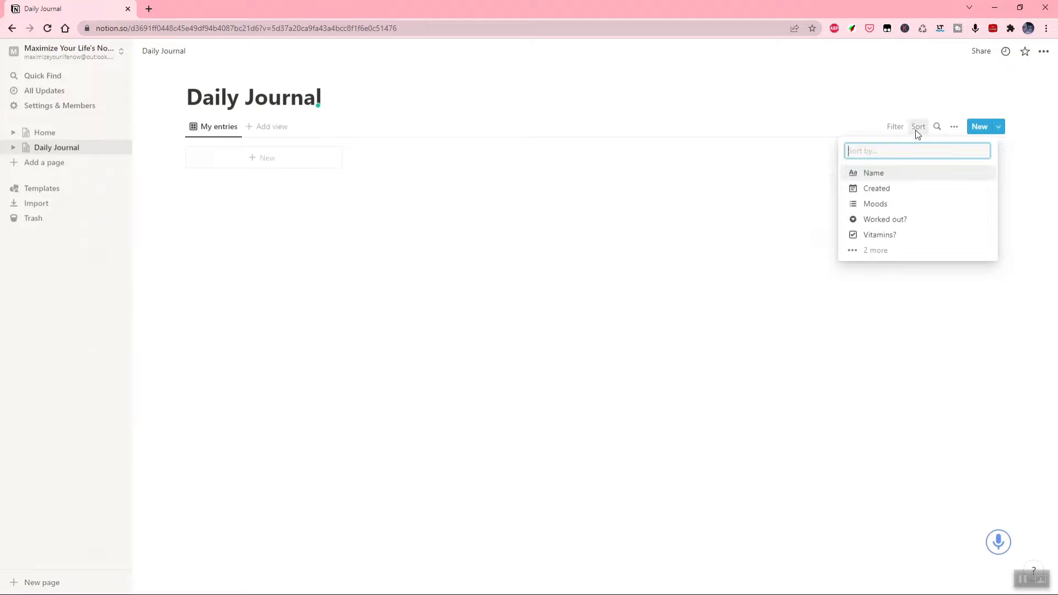
pyautogui.click(888, 190)
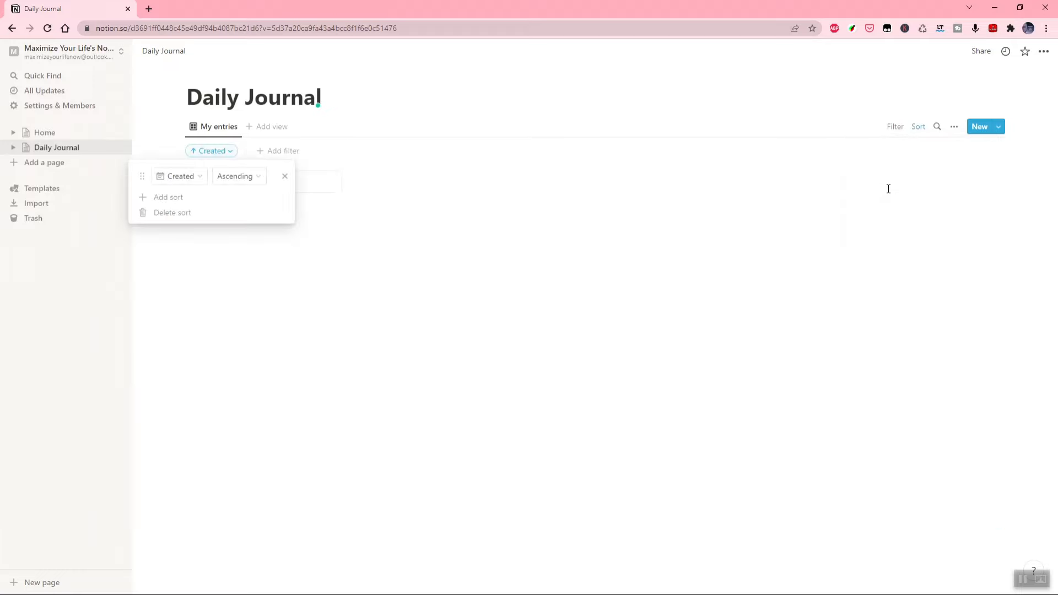
pyautogui.click(254, 181)
pyautogui.click(230, 213)
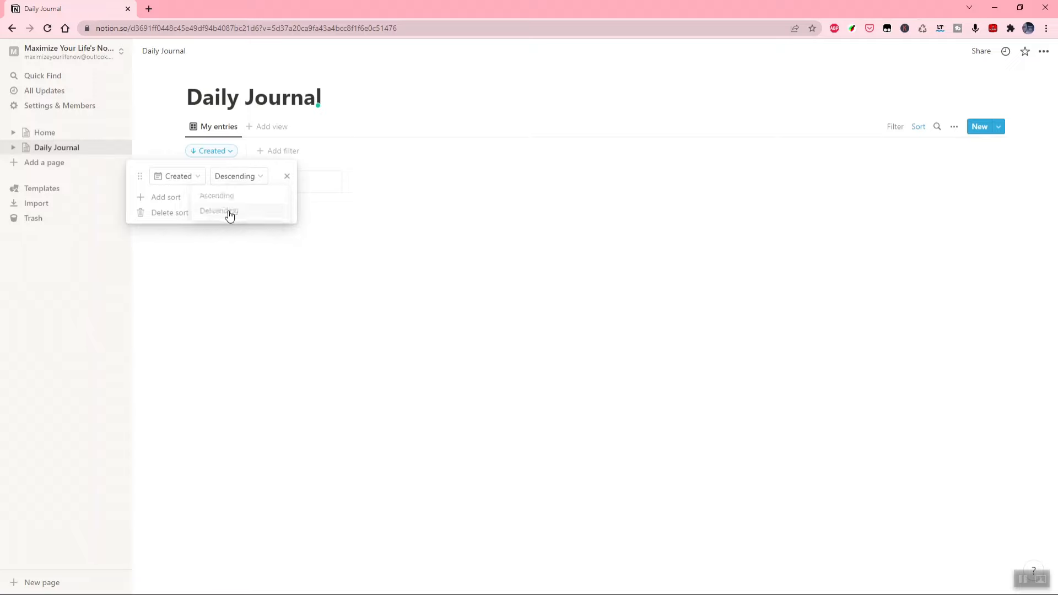
pyautogui.click(309, 288)
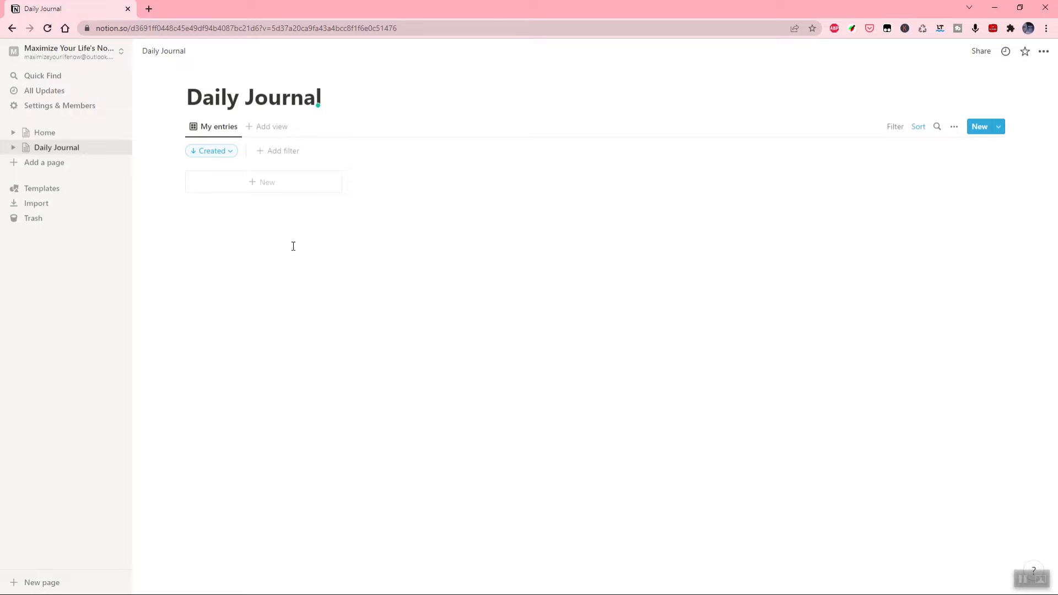
# Step: Create a gallery entry titled "March 16, 2022" with March 16, 2022 as its Created date
pyautogui.click(272, 182)
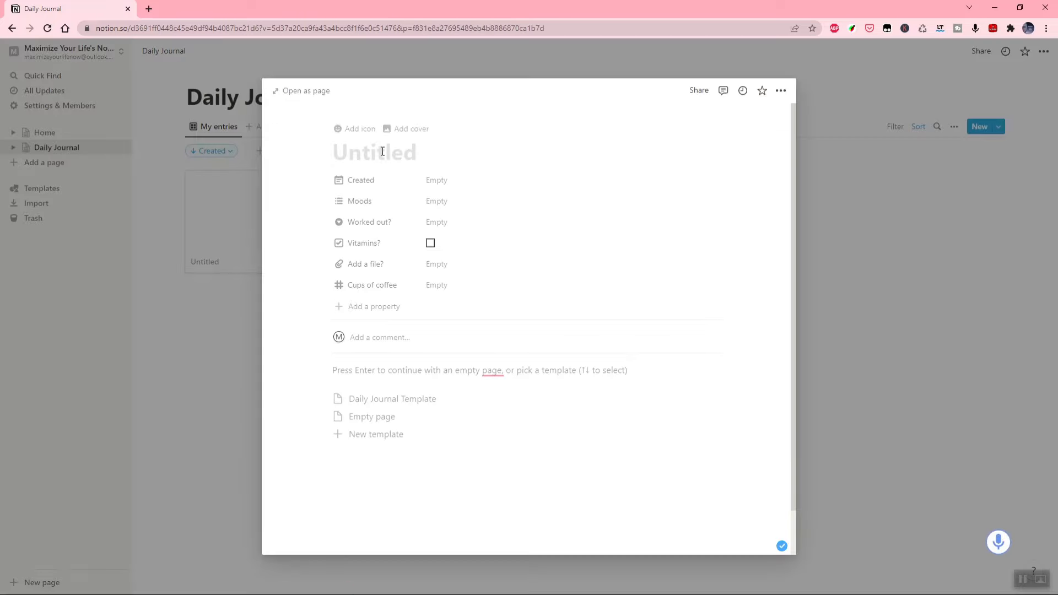
pyautogui.write('March')
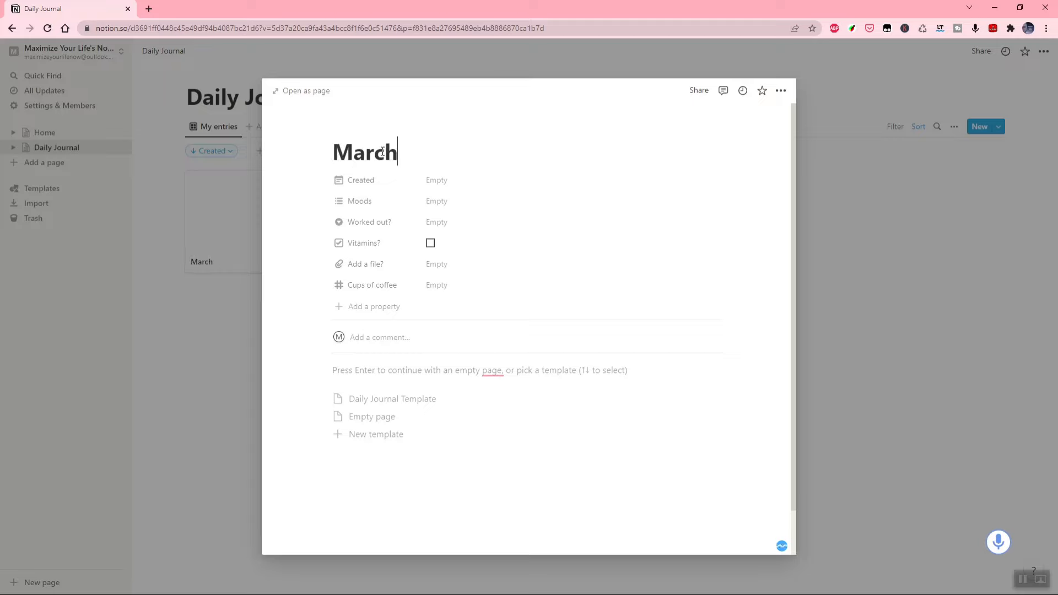
pyautogui.write(' 16, 20')
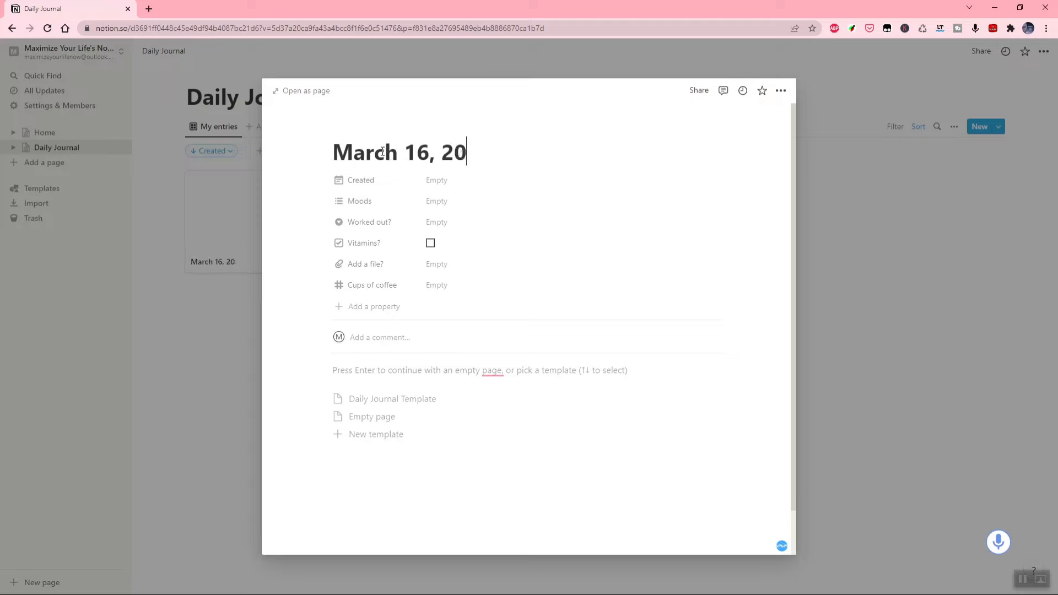
pyautogui.write('22')
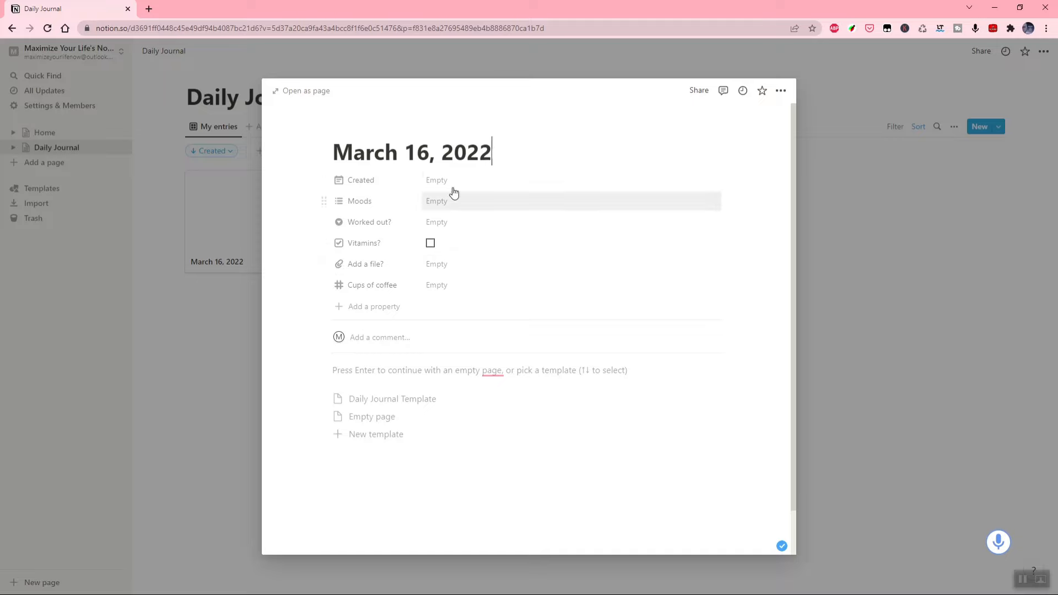
pyautogui.click(1007, 305)
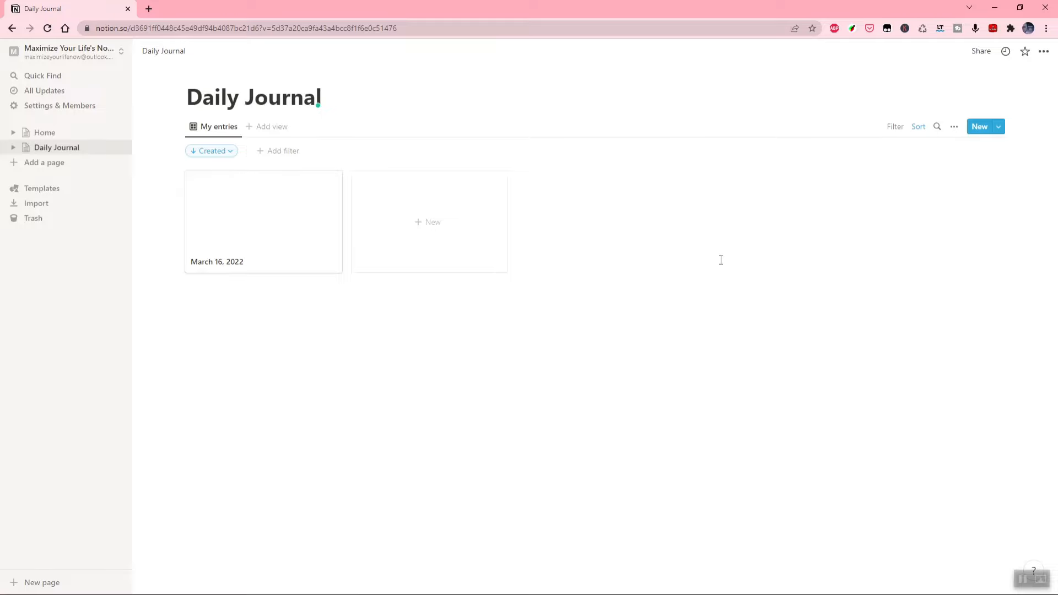
# Step: Show the Created property on the gallery cards of the "My entries" view
pyautogui.click(954, 127)
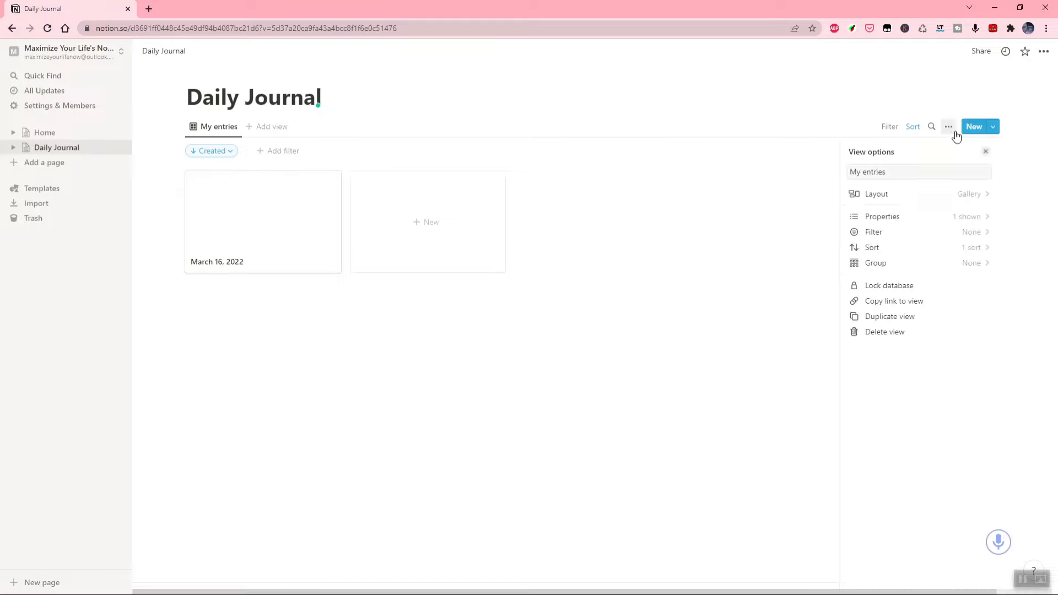
pyautogui.click(912, 222)
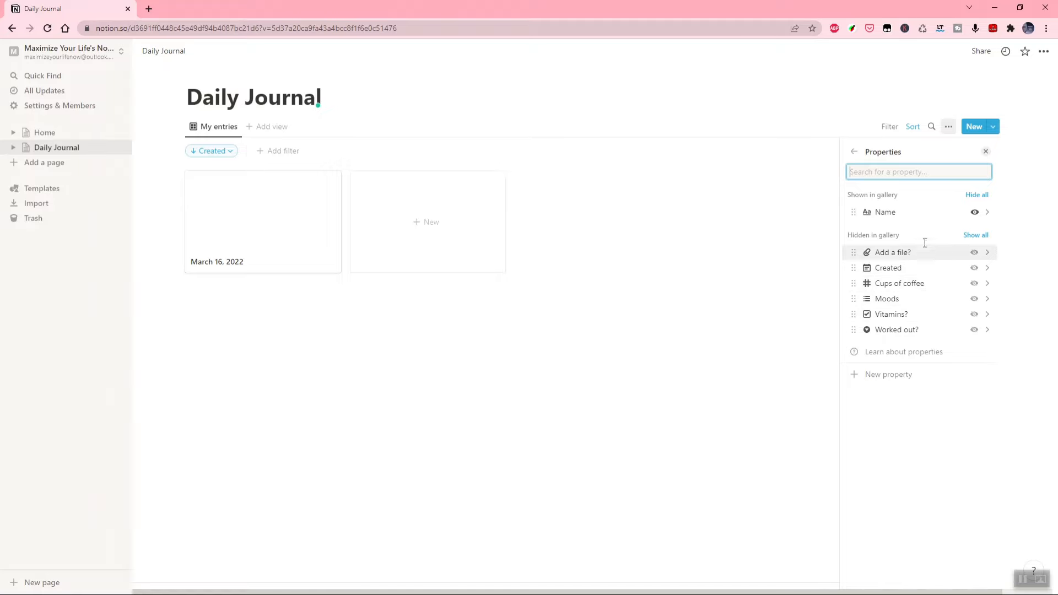
pyautogui.click(975, 270)
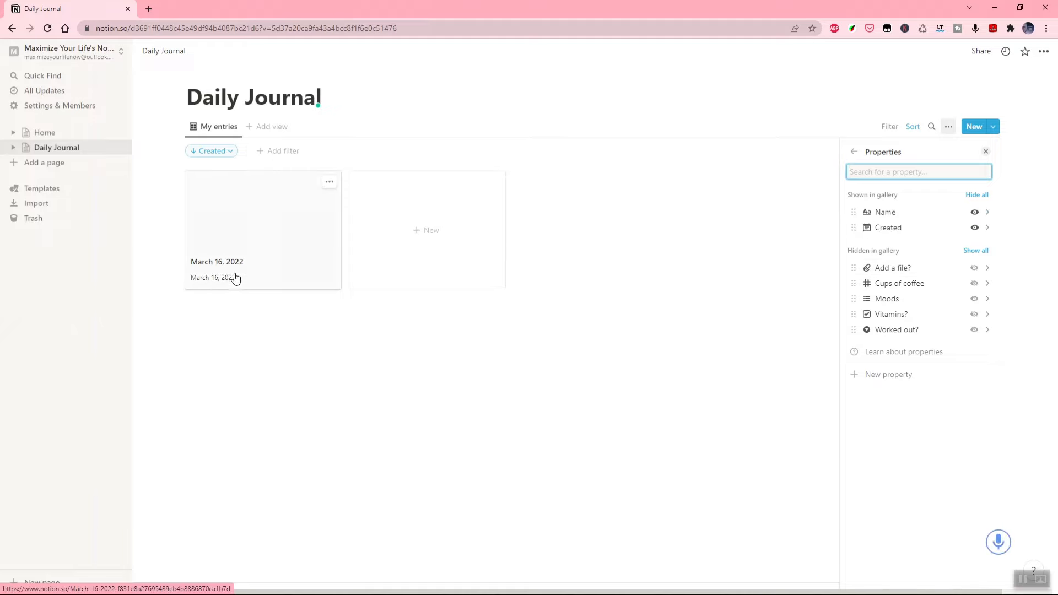
pyautogui.click(829, 240)
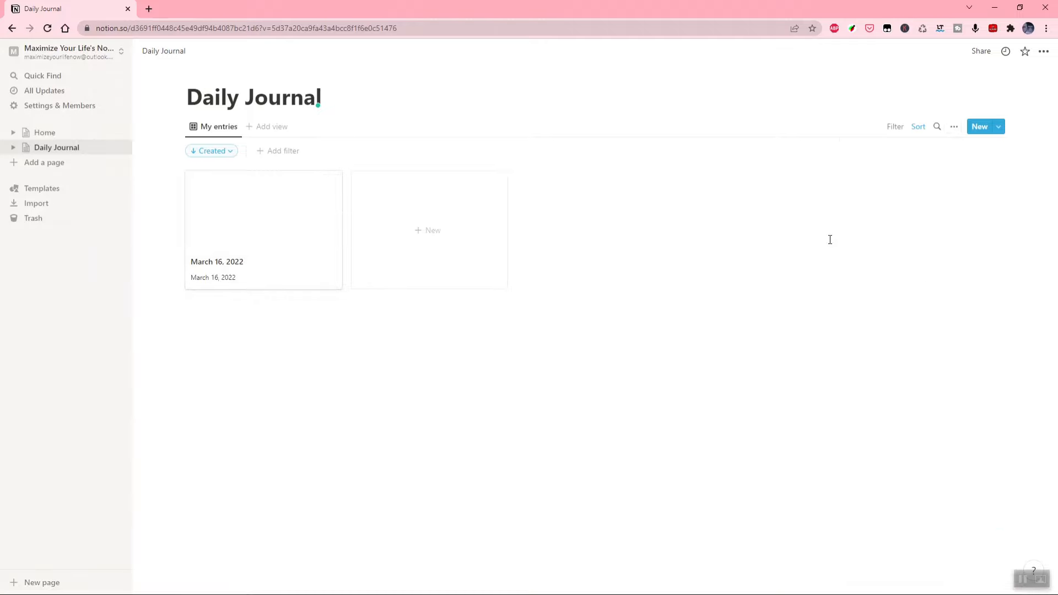
# Step: Create an untitled gallery entry with its Created date set to March 15, 2022
pyautogui.click(419, 240)
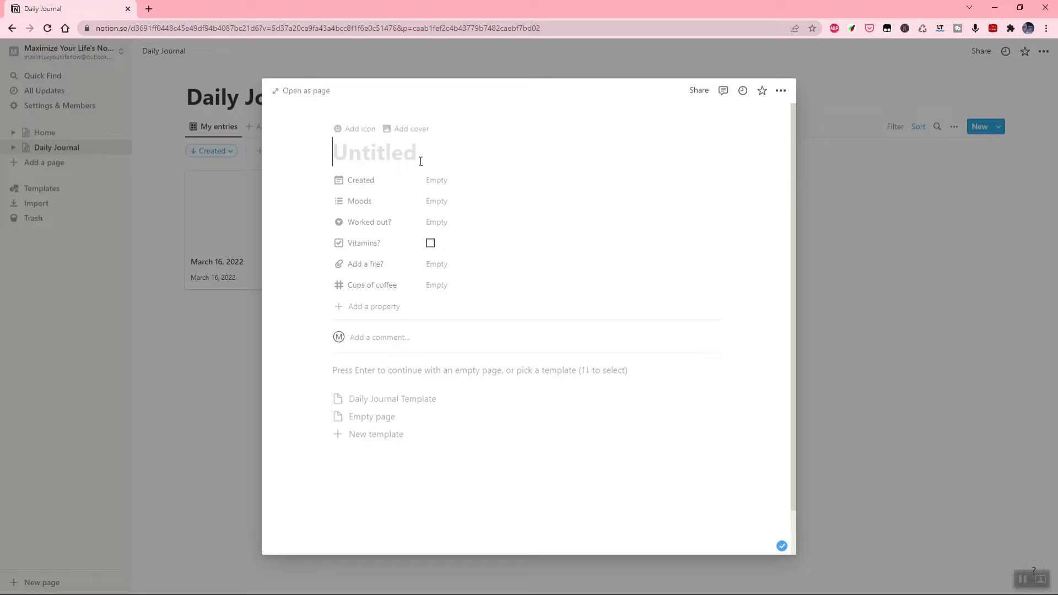
pyautogui.click(435, 181)
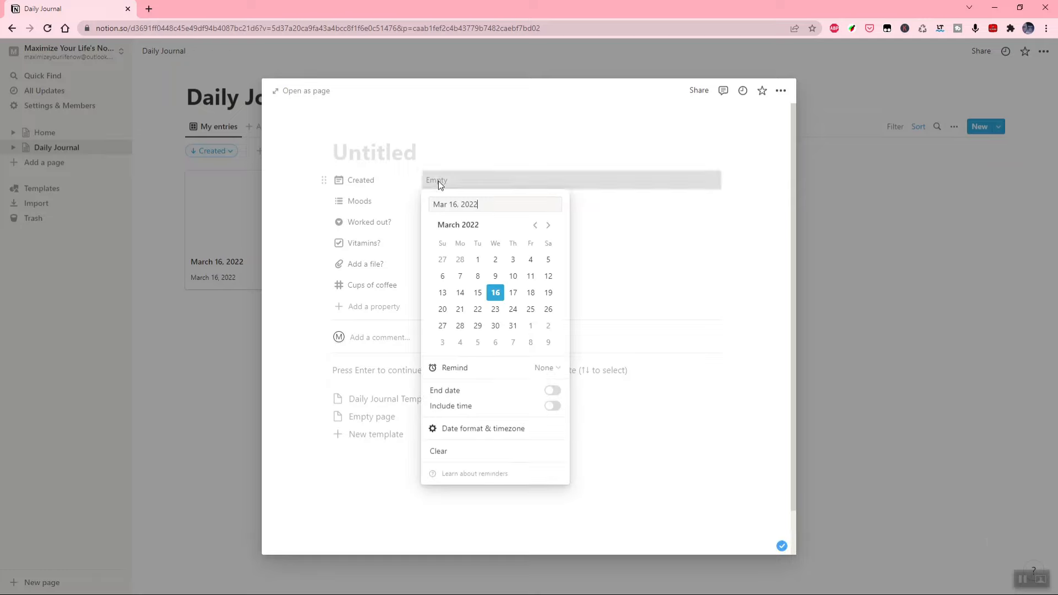
pyautogui.click(476, 295)
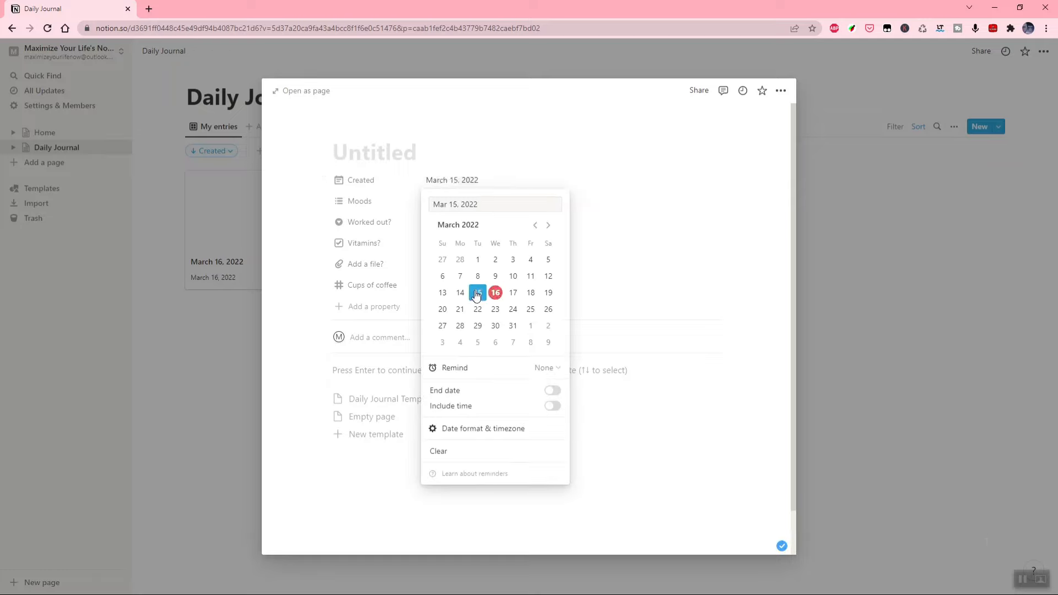
pyautogui.click(606, 477)
pyautogui.click(902, 294)
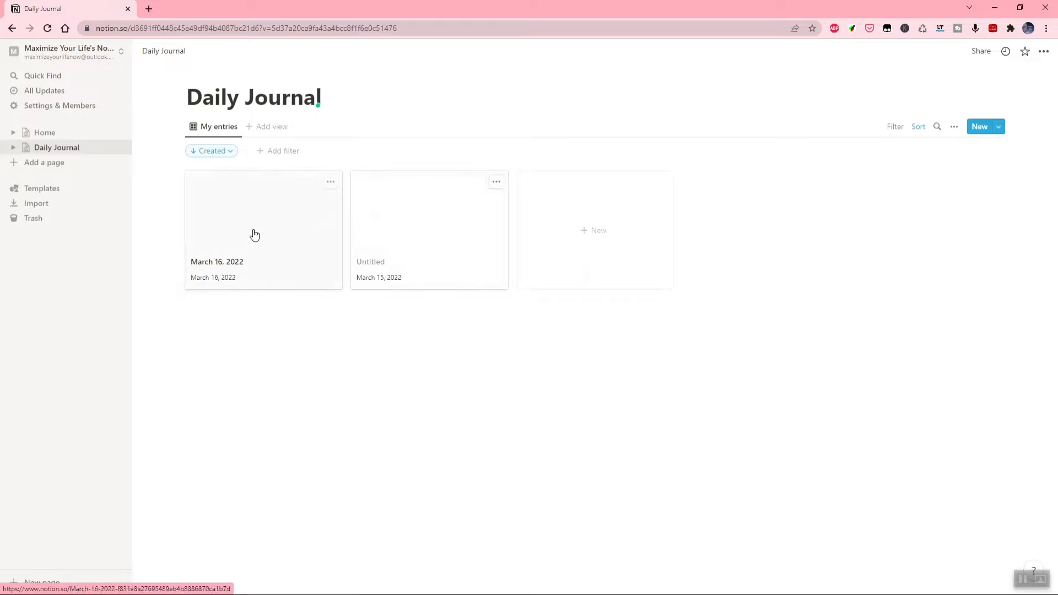
# Step: Create an untitled gallery entry with its Created date set to March 17, 2022
pyautogui.click(629, 285)
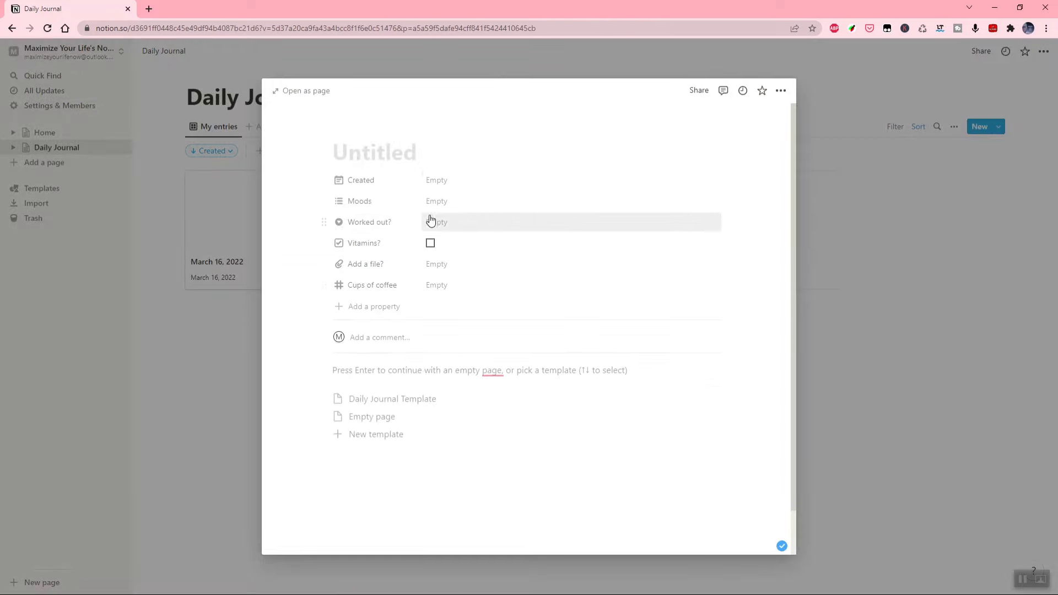
pyautogui.click(440, 183)
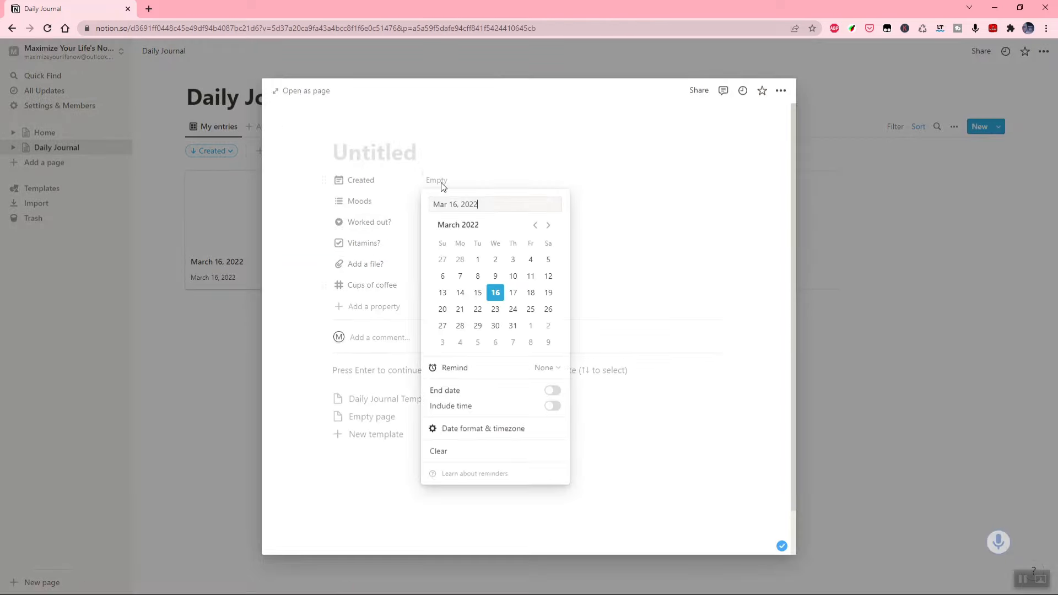
pyautogui.click(513, 294)
pyautogui.click(888, 398)
pyautogui.click(888, 398)
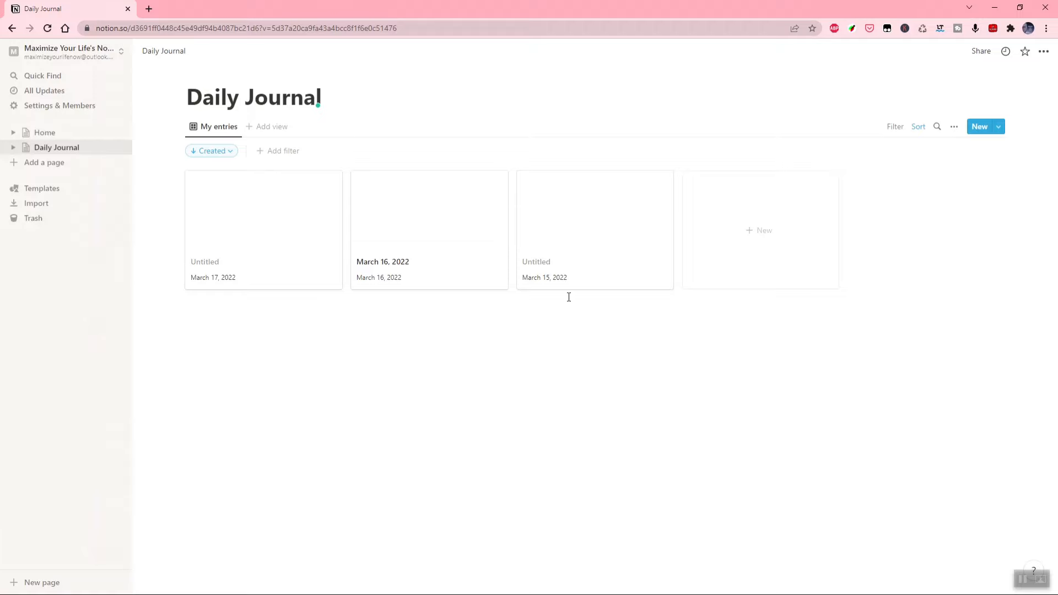
# Step: Delete all three sample entries dated March 15, 16 and 17, 2022 from the gallery
pyautogui.rightClick(621, 229)
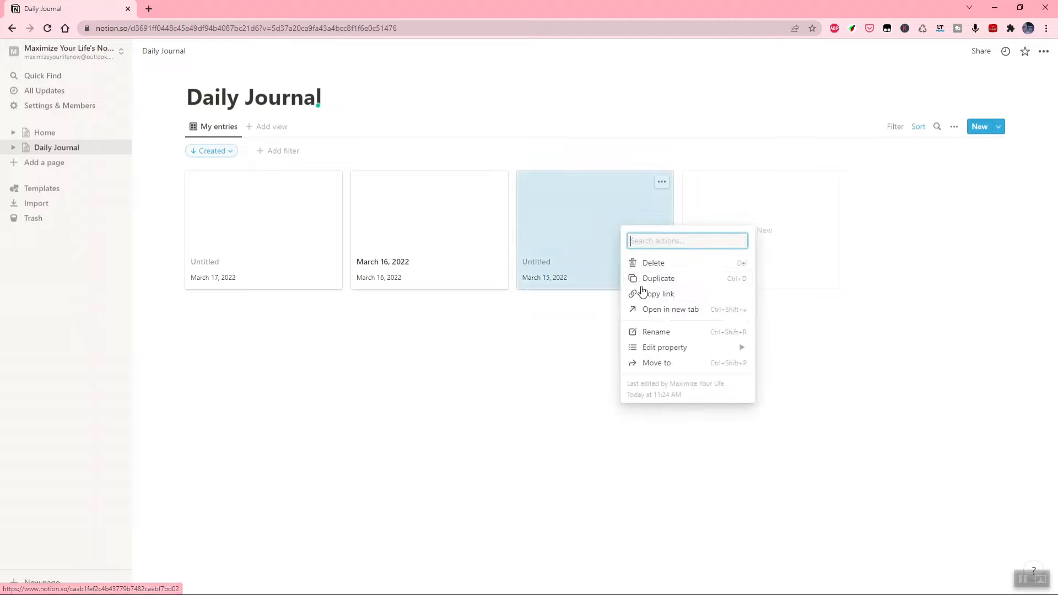
pyautogui.click(653, 263)
pyautogui.rightClick(474, 257)
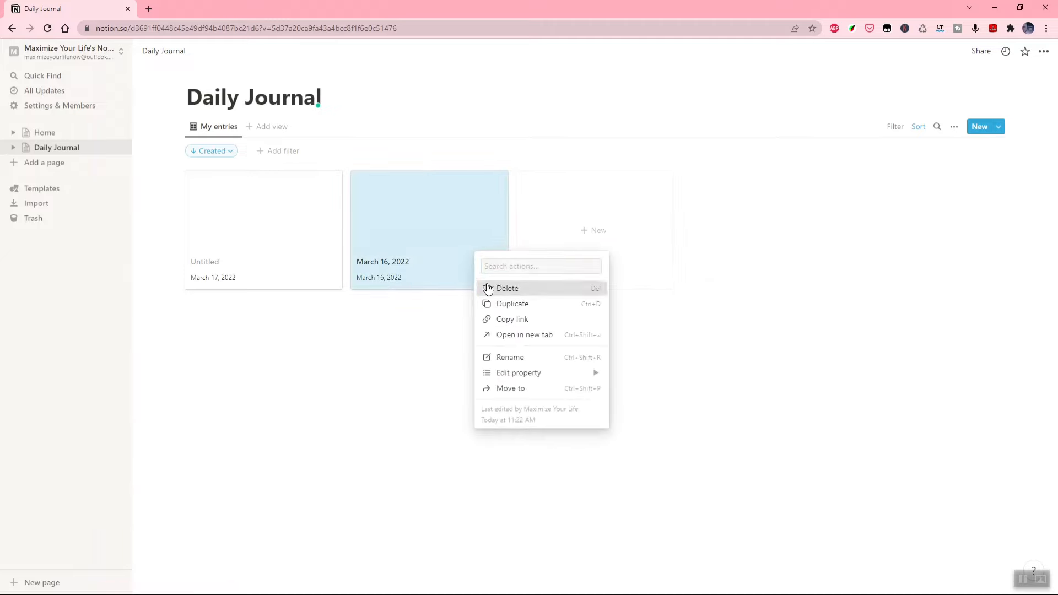
pyautogui.click(485, 286)
pyautogui.rightClick(270, 256)
pyautogui.click(291, 282)
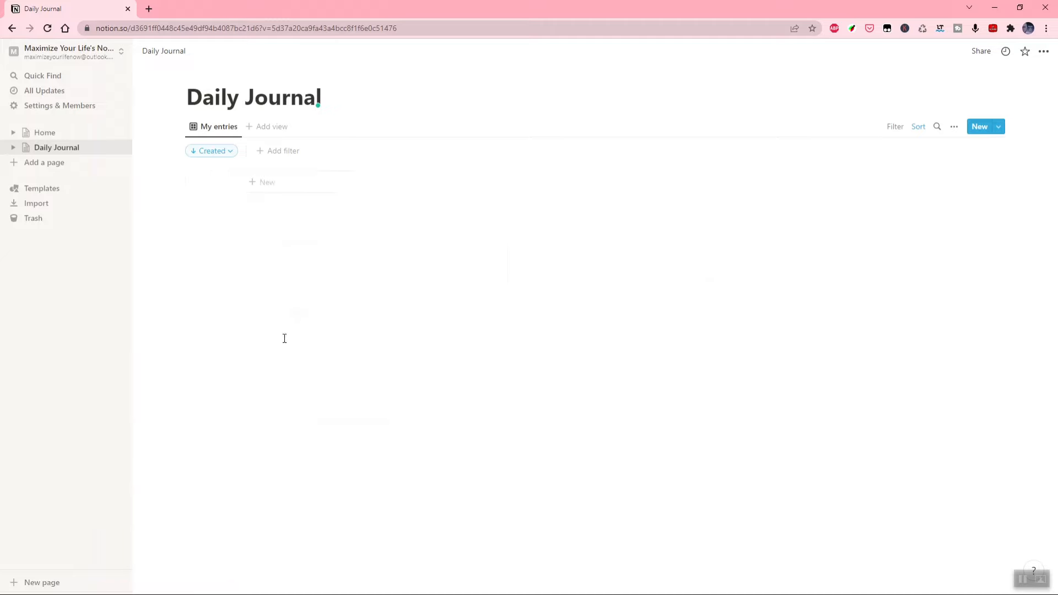
# Step: Create a new gallery entry titled "March 16, 2022"
pyautogui.click(264, 184)
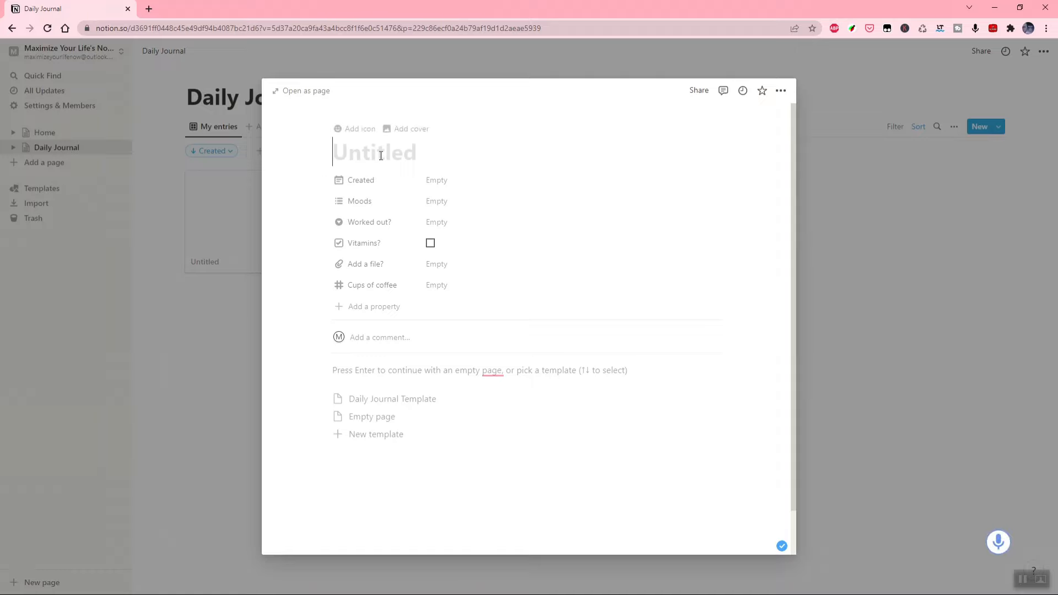
pyautogui.write('March ')
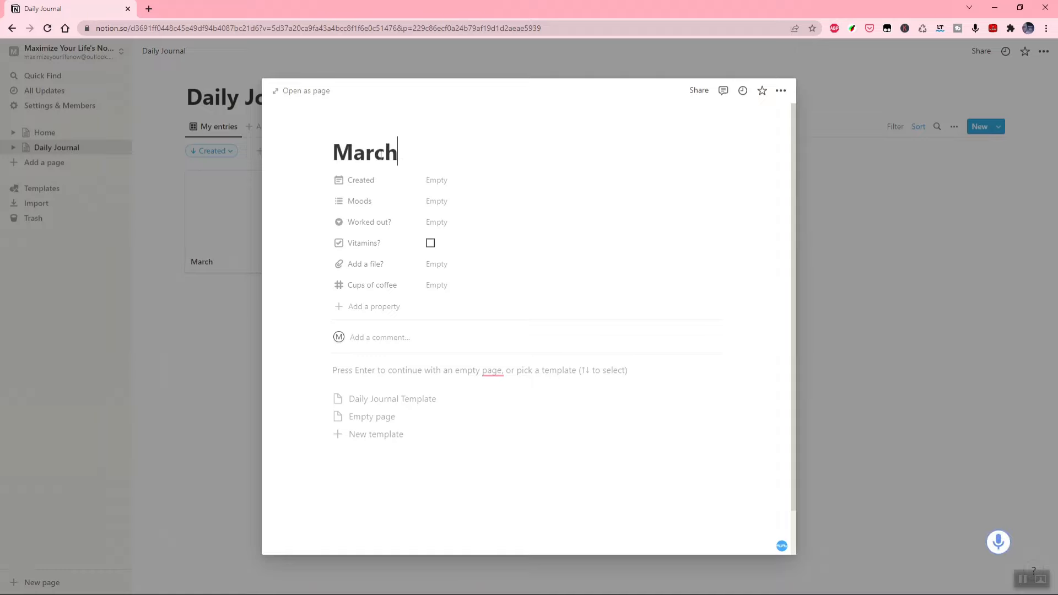
pyautogui.write('16, 2022')
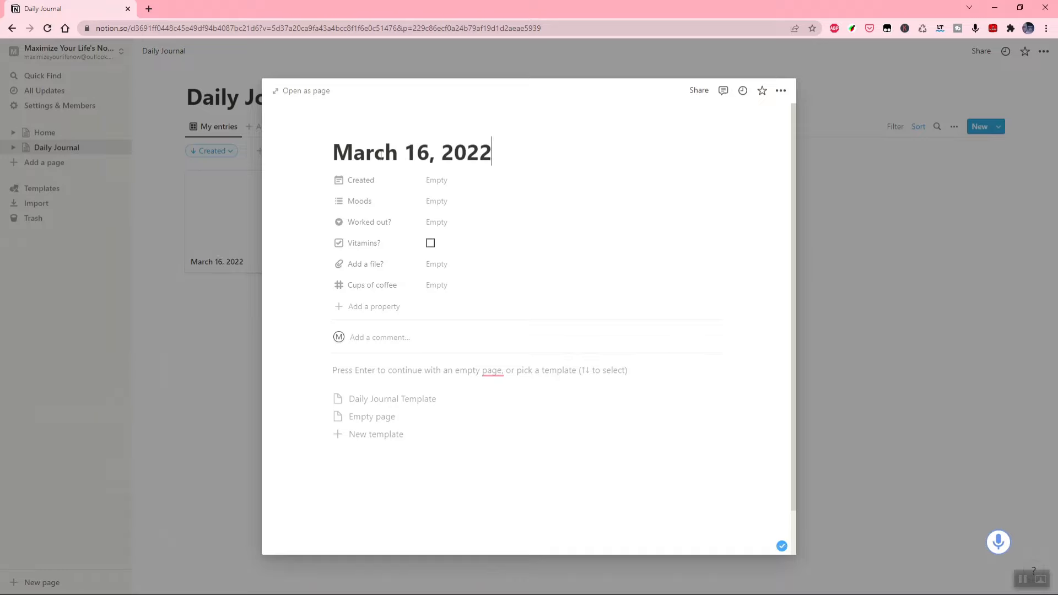
# Step: Add a cover to the March 16, 2022 entry, using the Earth image from the NASA Archive collection
pyautogui.moveTo(401, 128)
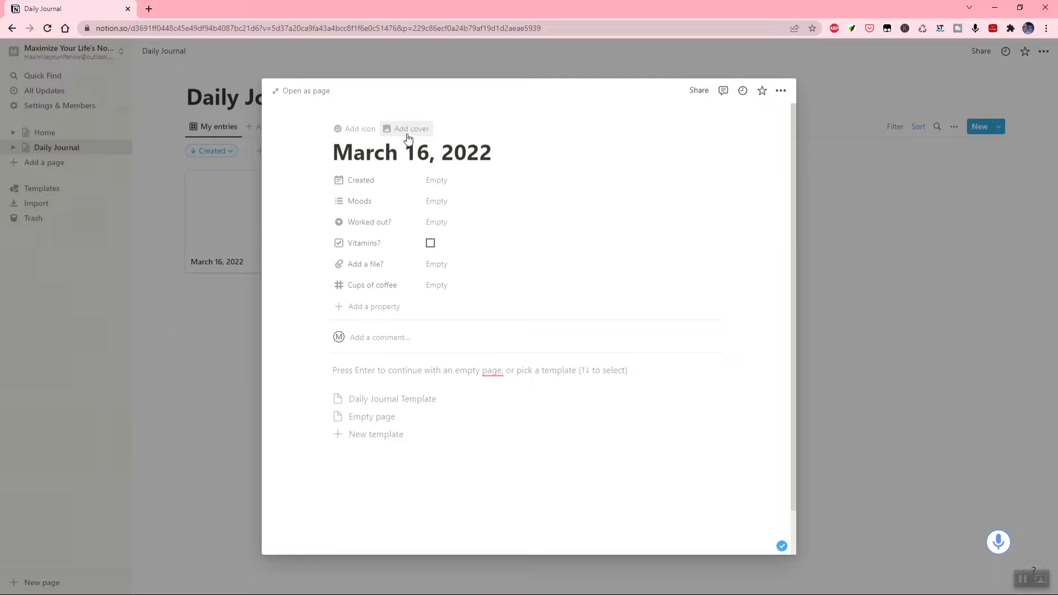
pyautogui.click(410, 134)
pyautogui.moveTo(485, 196)
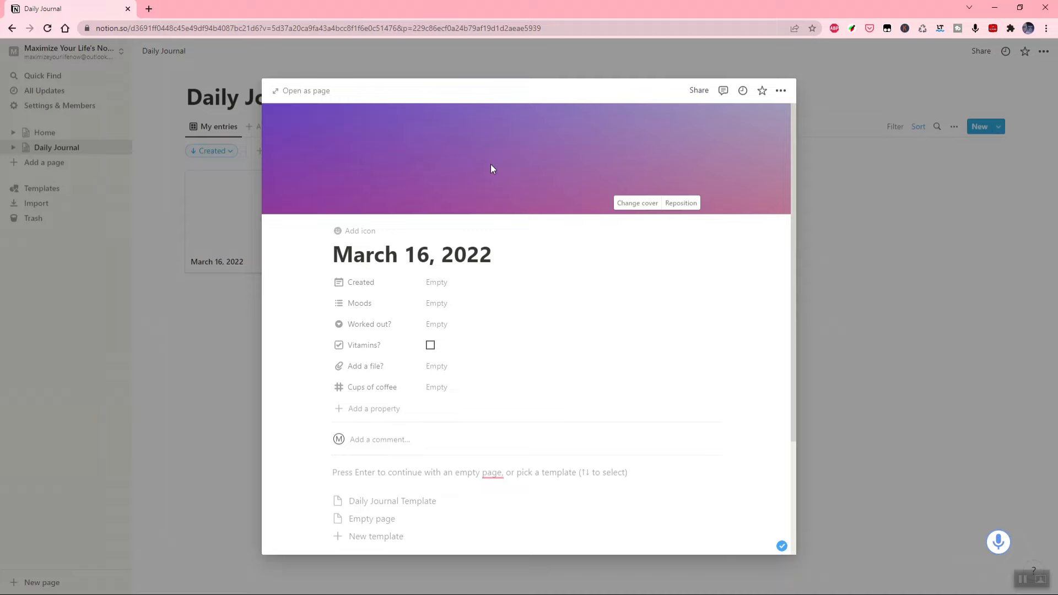
pyautogui.click(632, 204)
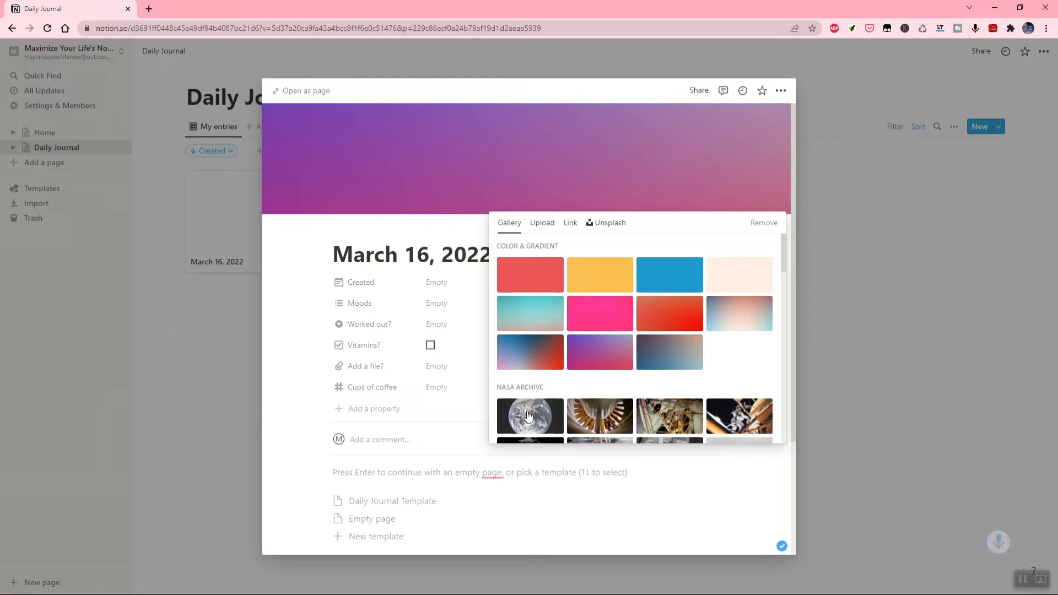
pyautogui.click(531, 314)
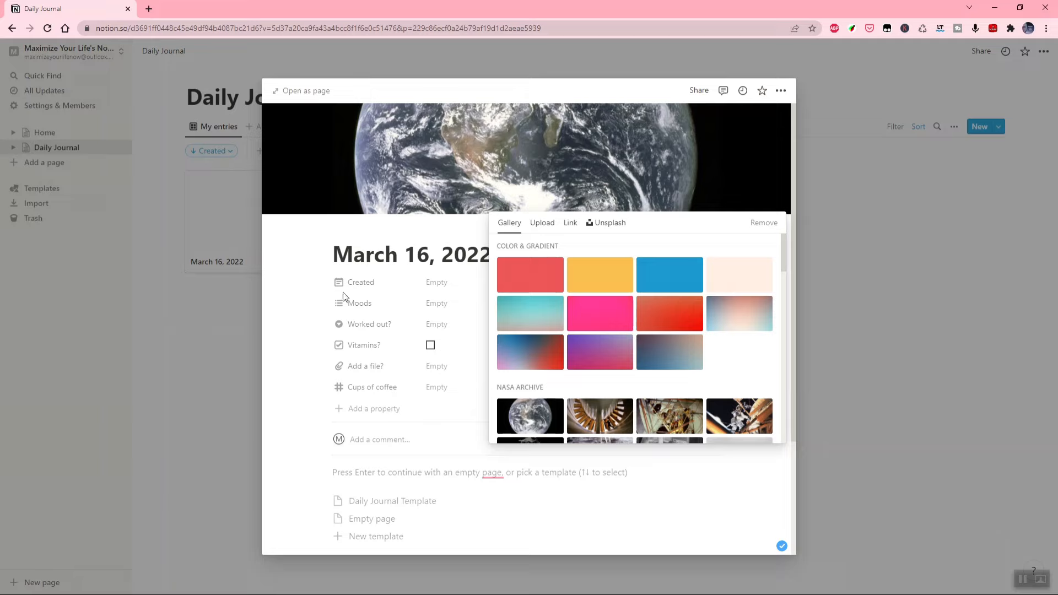
# Step: Set the entry's Created date to March 16, 2022
pyautogui.click(440, 284)
pyautogui.click(439, 285)
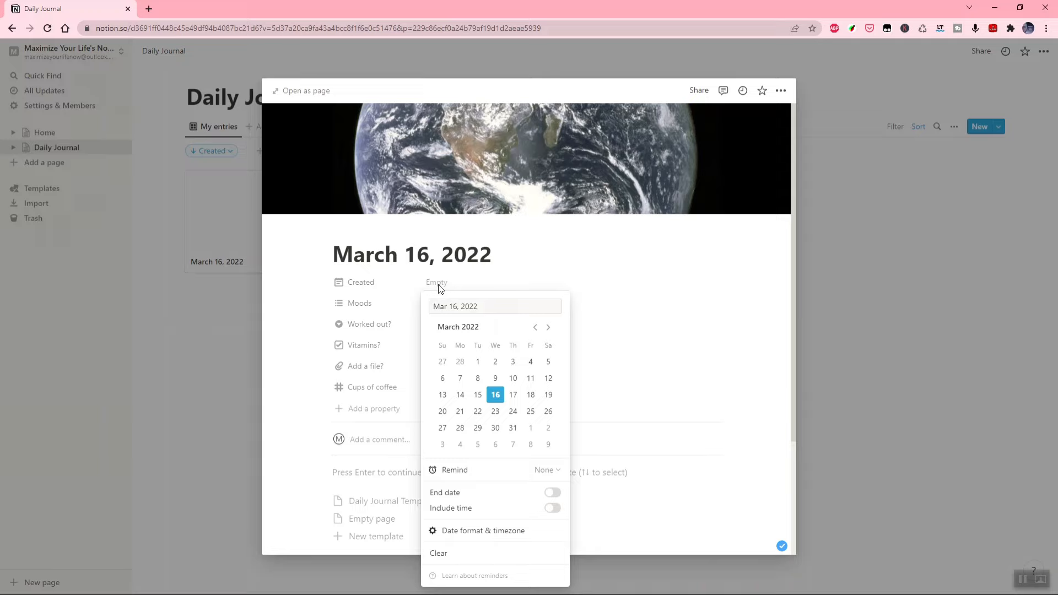
pyautogui.click(496, 394)
pyautogui.click(530, 283)
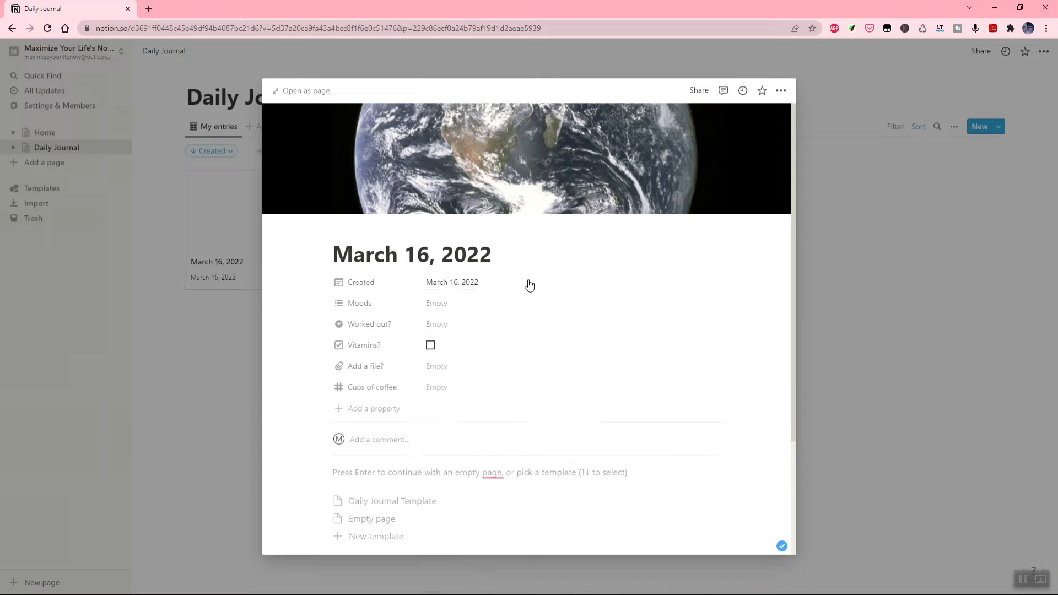
# Step: Create the Moods options "Happy" and "Stressed", keeping only "Happy" assigned to the entry
pyautogui.click(469, 309)
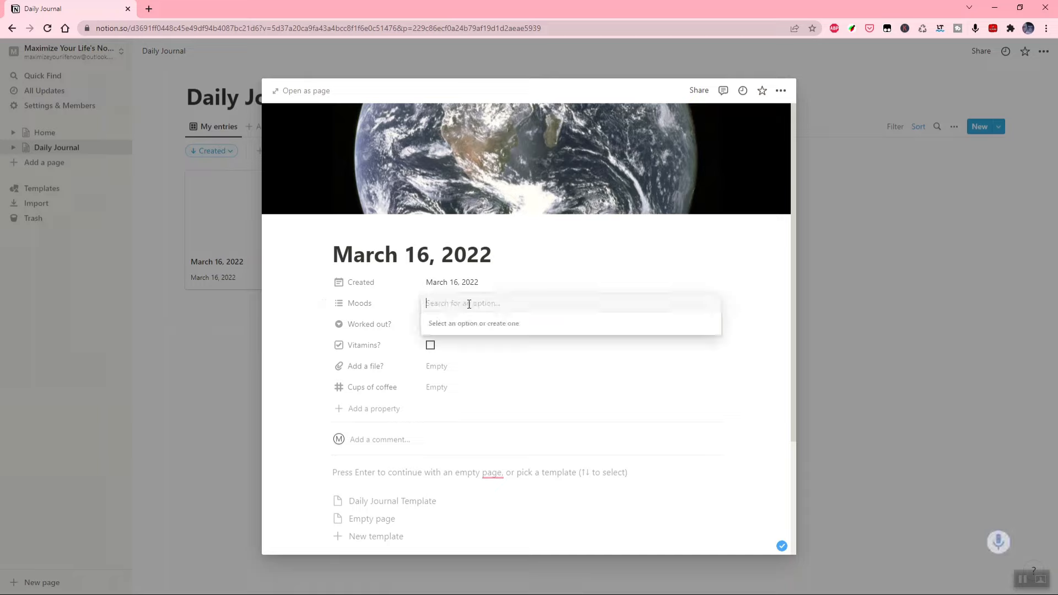
pyautogui.write('Ha')
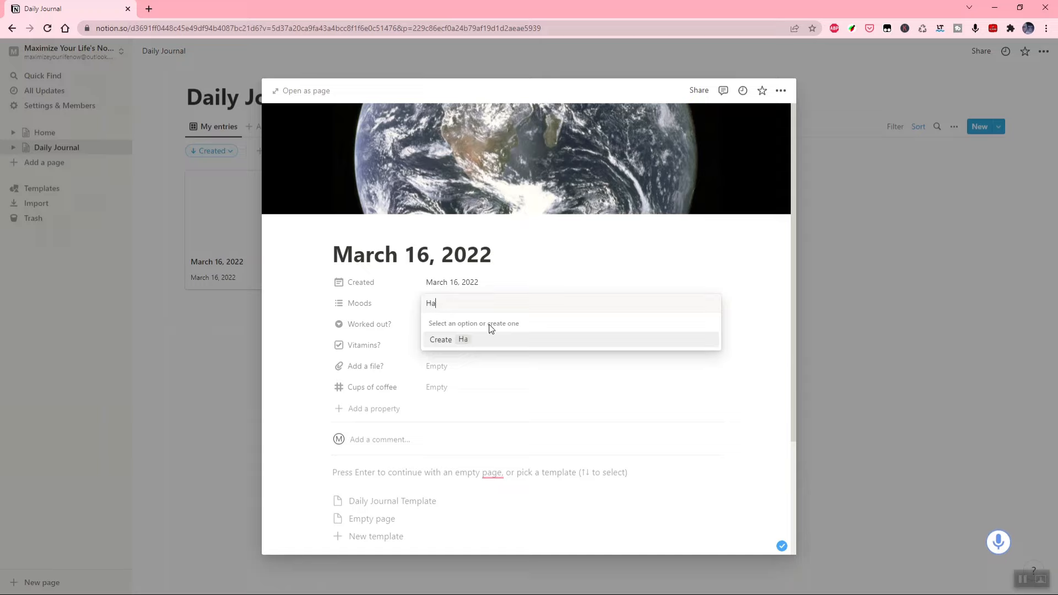
pyautogui.write('ppy')
pyautogui.press('Return')
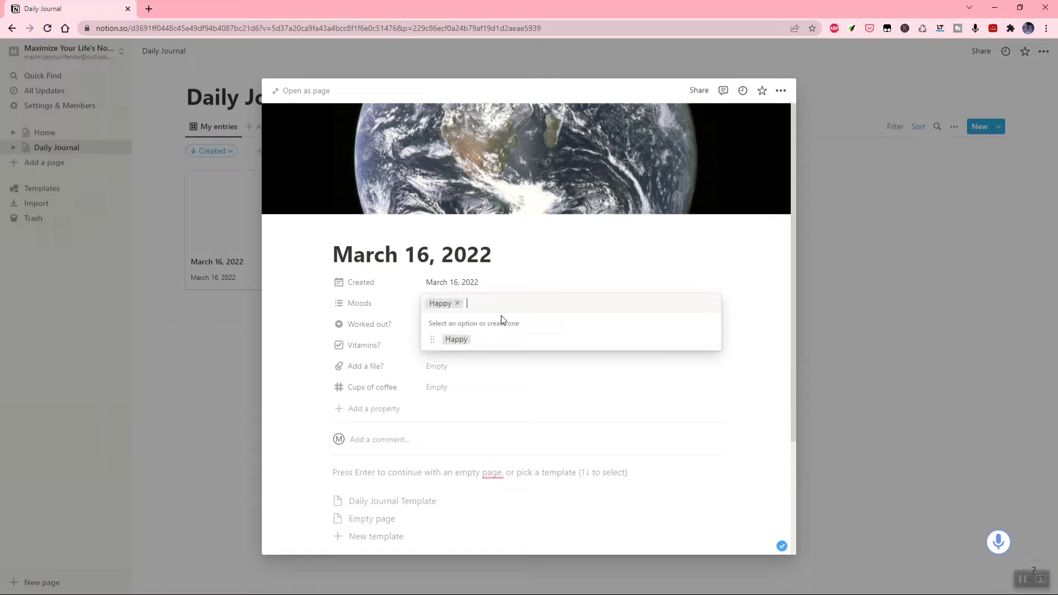
pyautogui.write('Stressed')
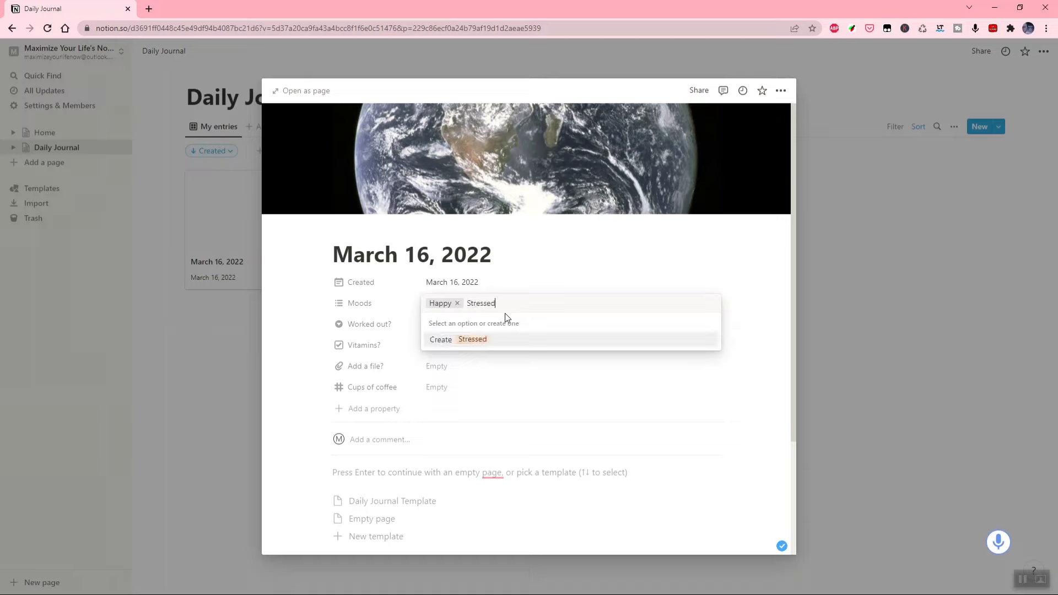
pyautogui.press('Return')
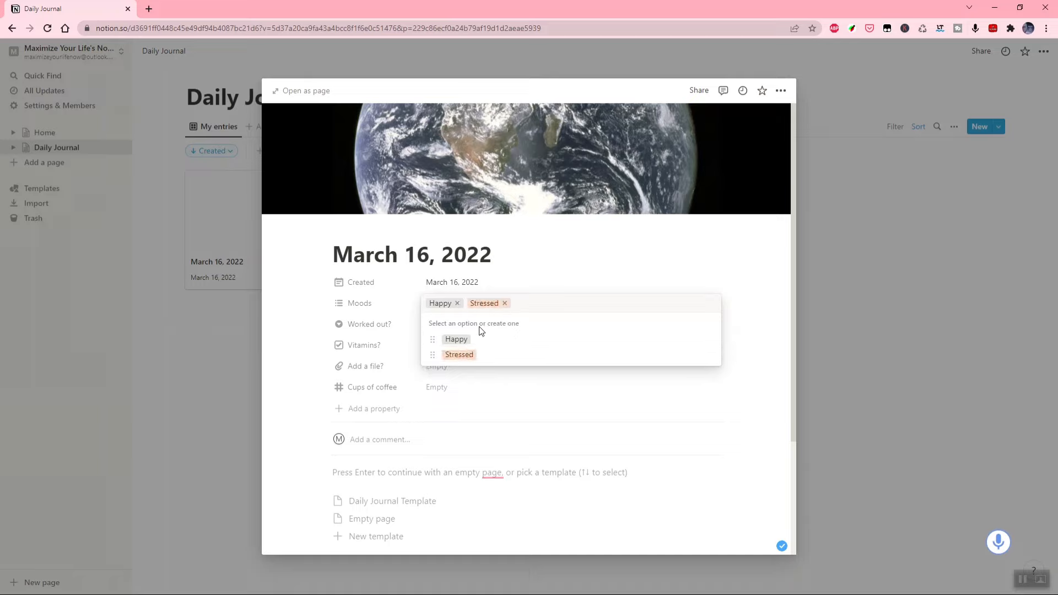
pyautogui.click(505, 304)
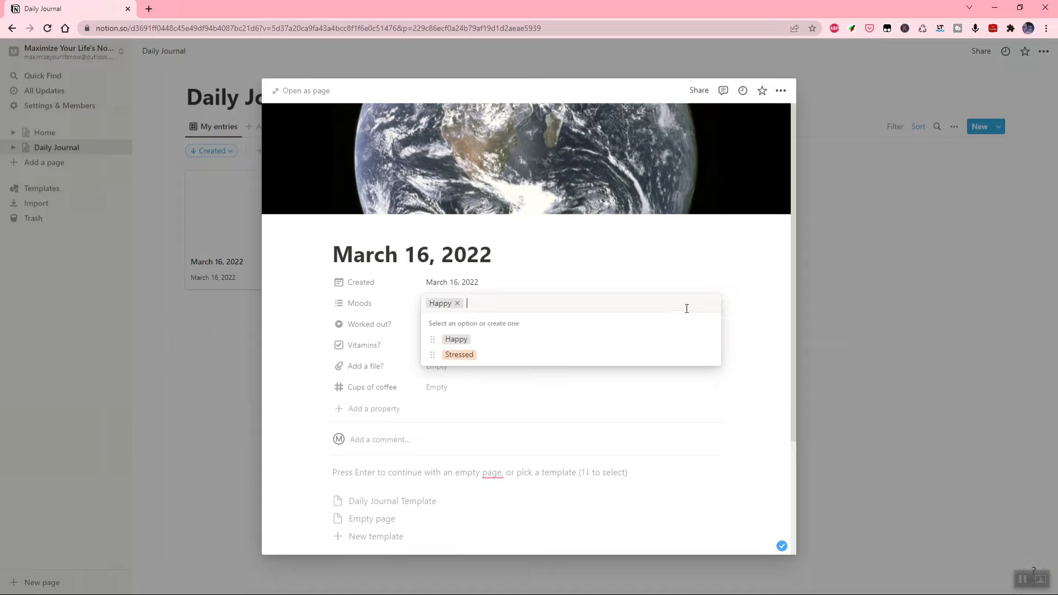
pyautogui.click(751, 304)
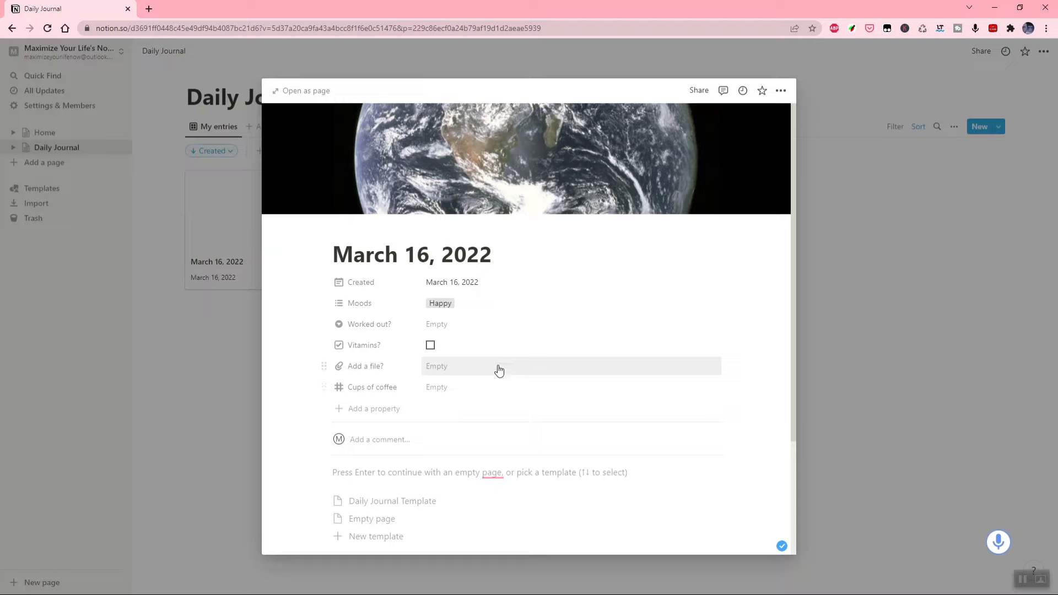
# Step: Post the comment "Test comment" on the March 16, 2022 entry
pyautogui.scroll(-2, 408, 337)
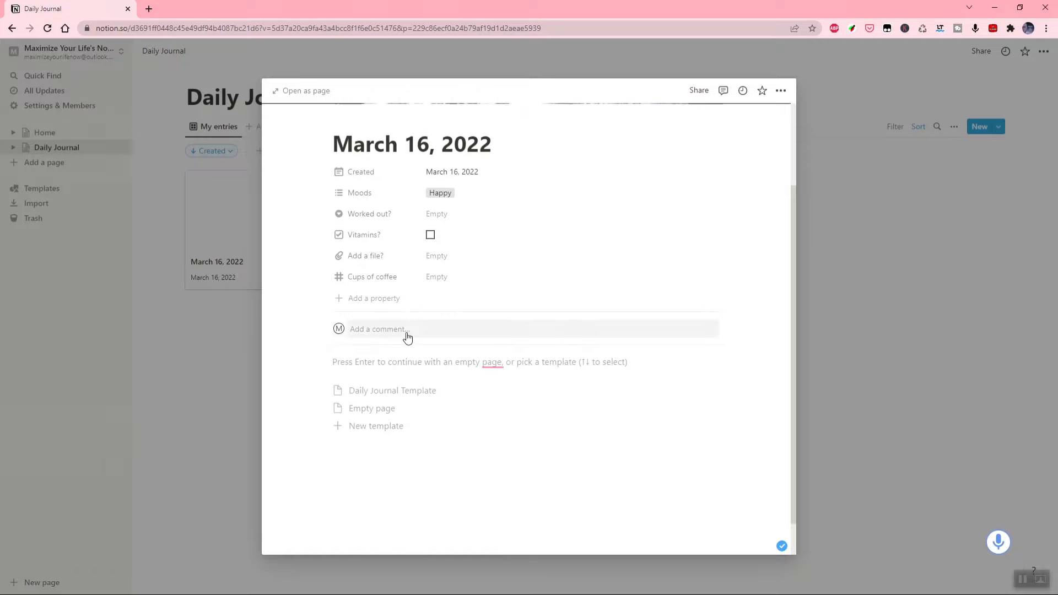
pyautogui.click(421, 329)
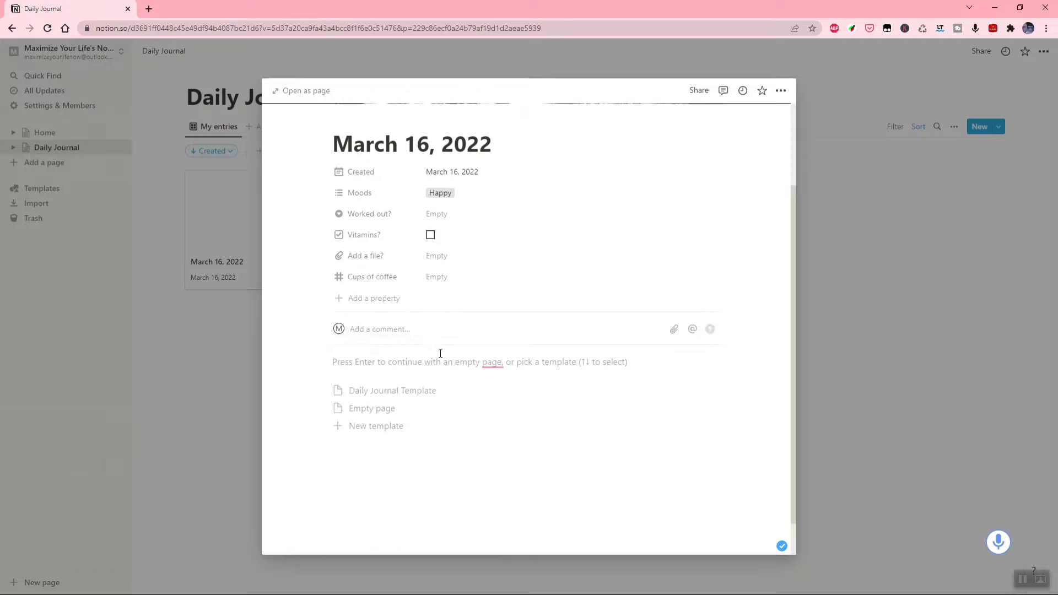
pyautogui.write('Test comment')
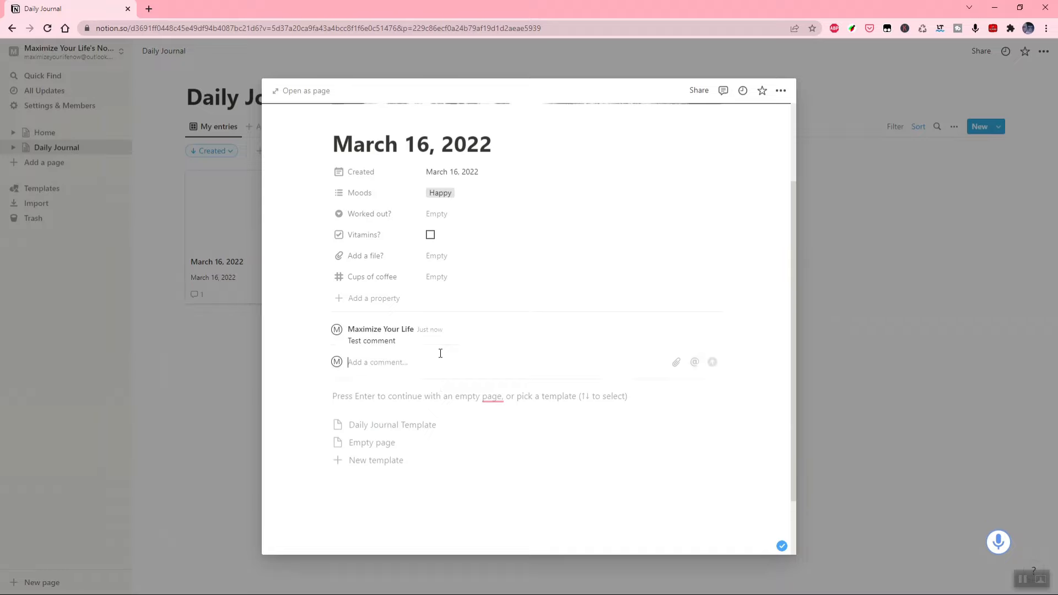
pyautogui.press('Return')
# Step: Edit the posted comment on the entry to read "Test comment 1"
pyautogui.moveTo(446, 330)
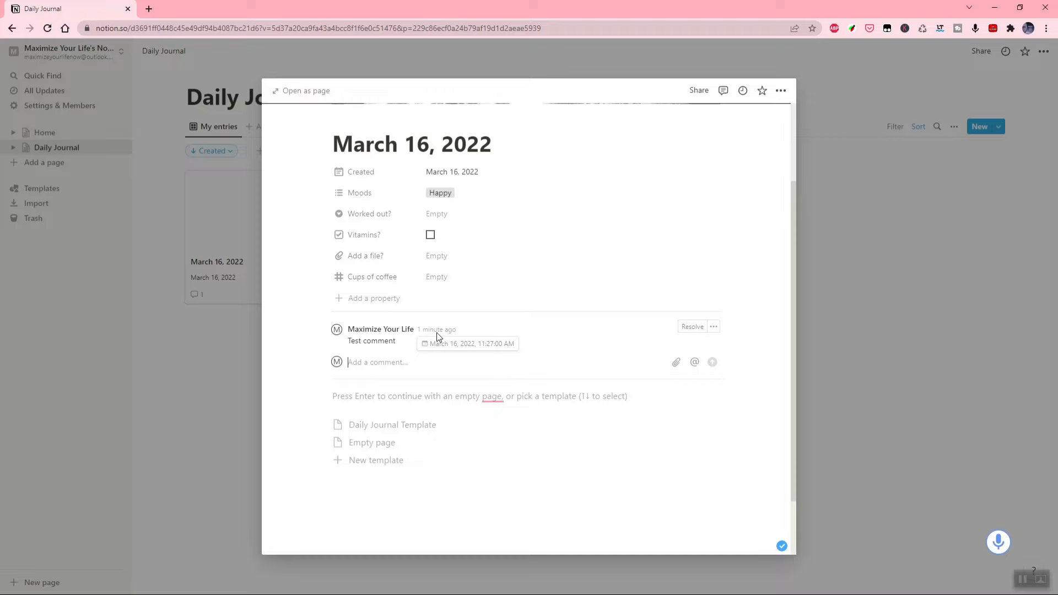
pyautogui.click(713, 326)
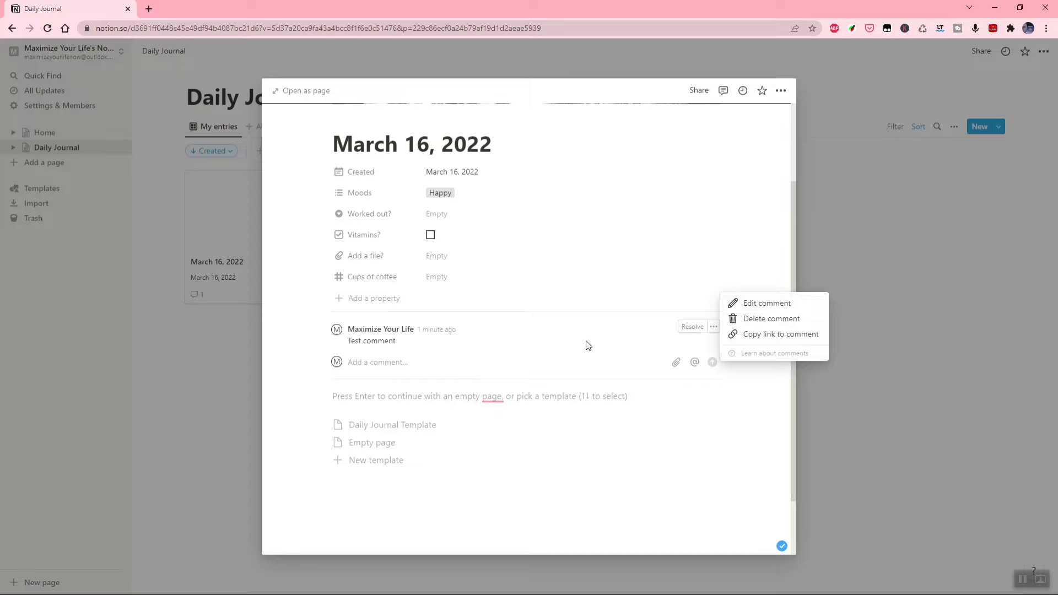
pyautogui.click(749, 303)
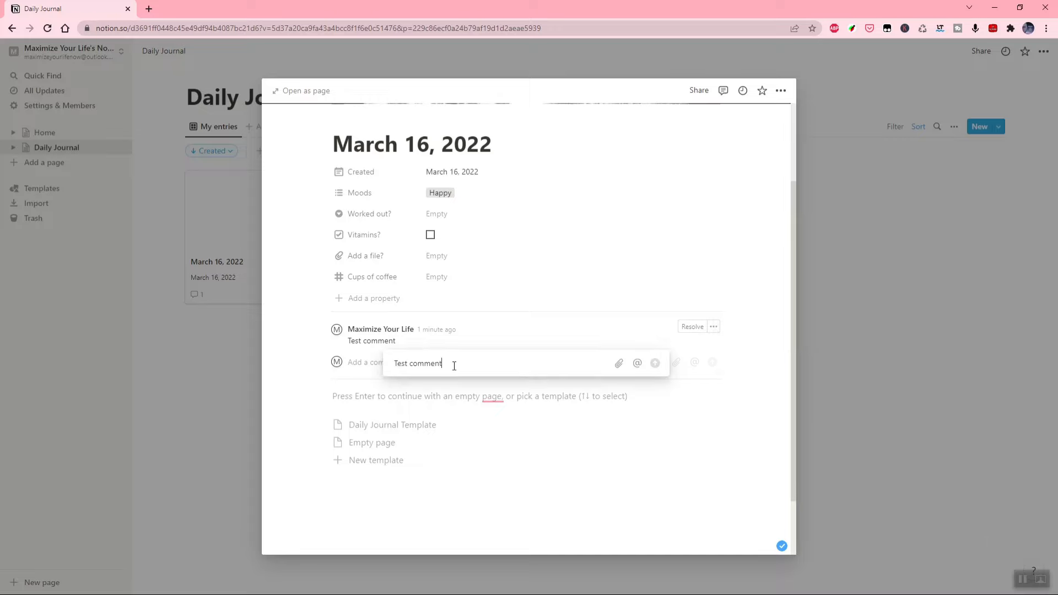
pyautogui.write('1')
pyautogui.press('Return')
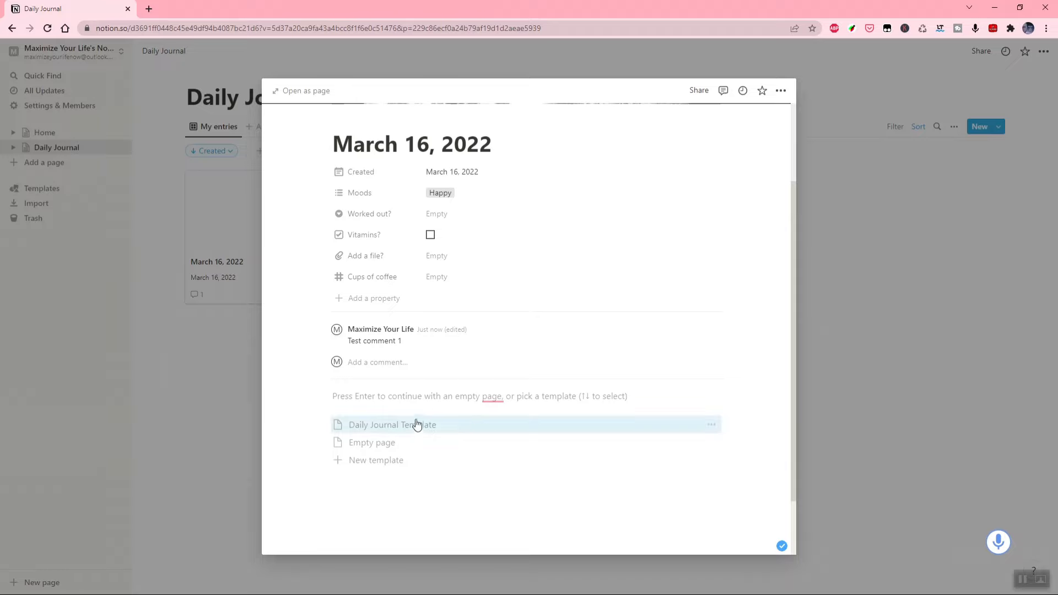
# Step: Start the entry's empty body with a Heading 3 reading "My story of today" and a divider below it
pyautogui.click(429, 397)
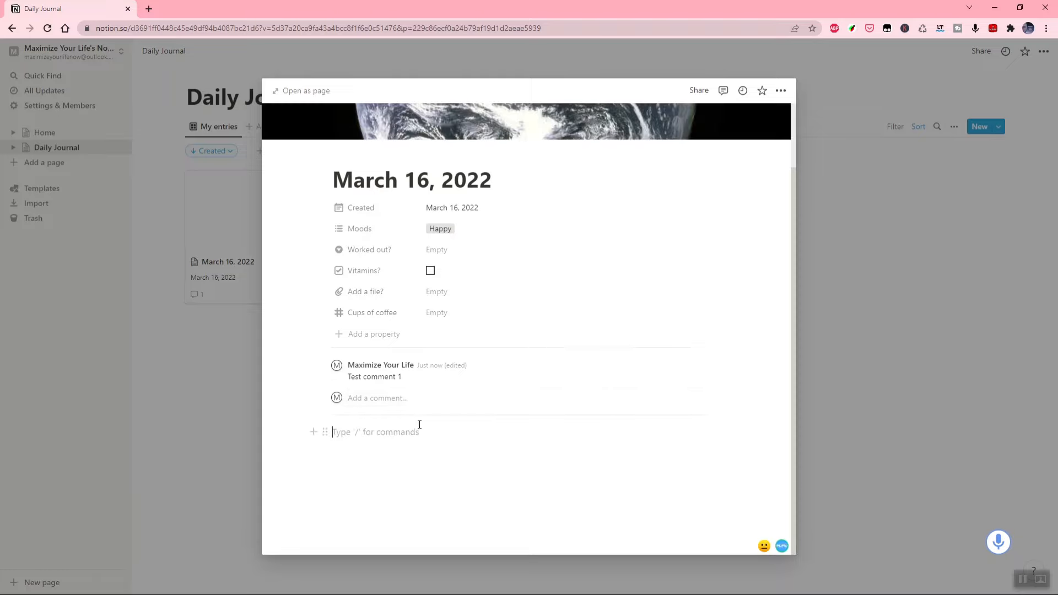
pyautogui.write('/h3')
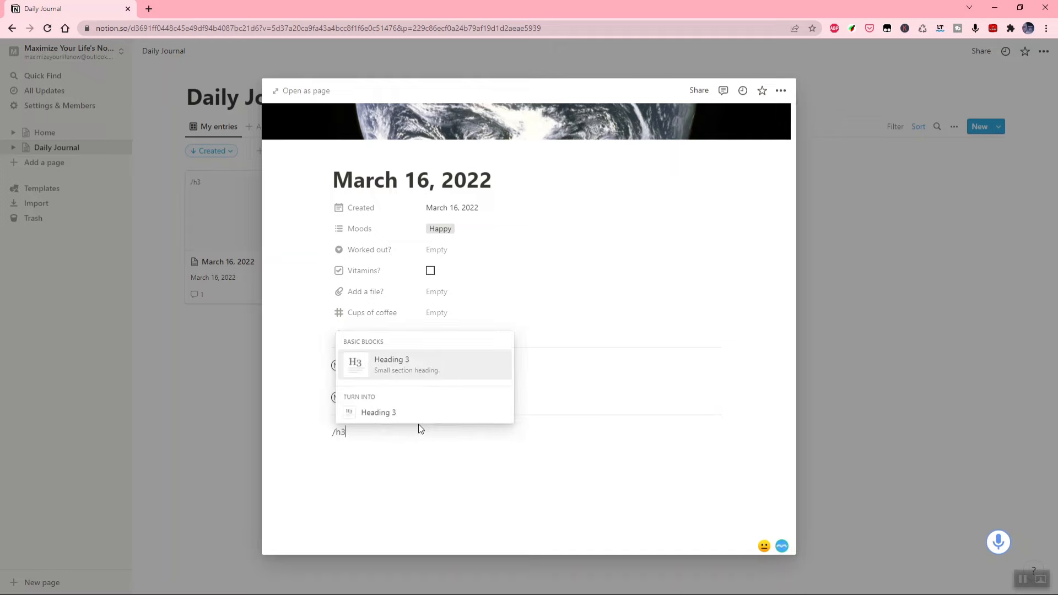
pyautogui.press('Return')
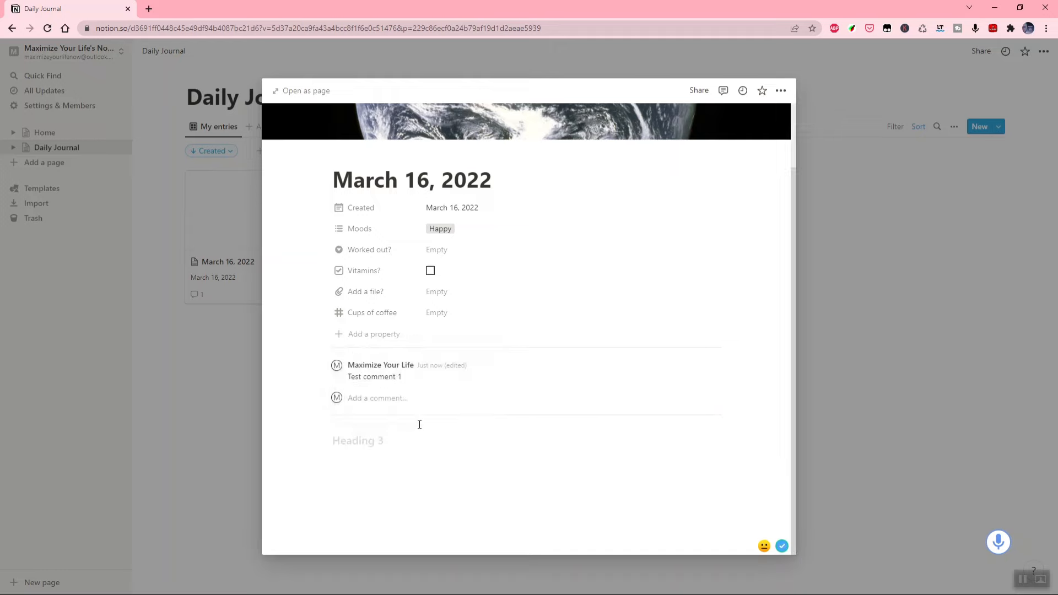
pyautogui.write('My story of today')
pyautogui.press('Return')
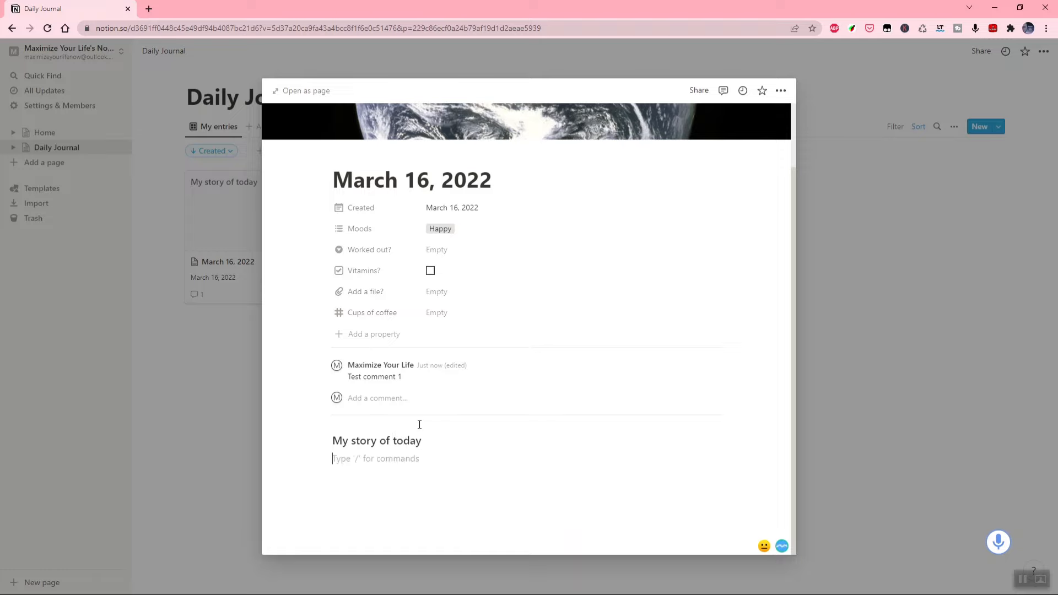
pyautogui.write('/div')
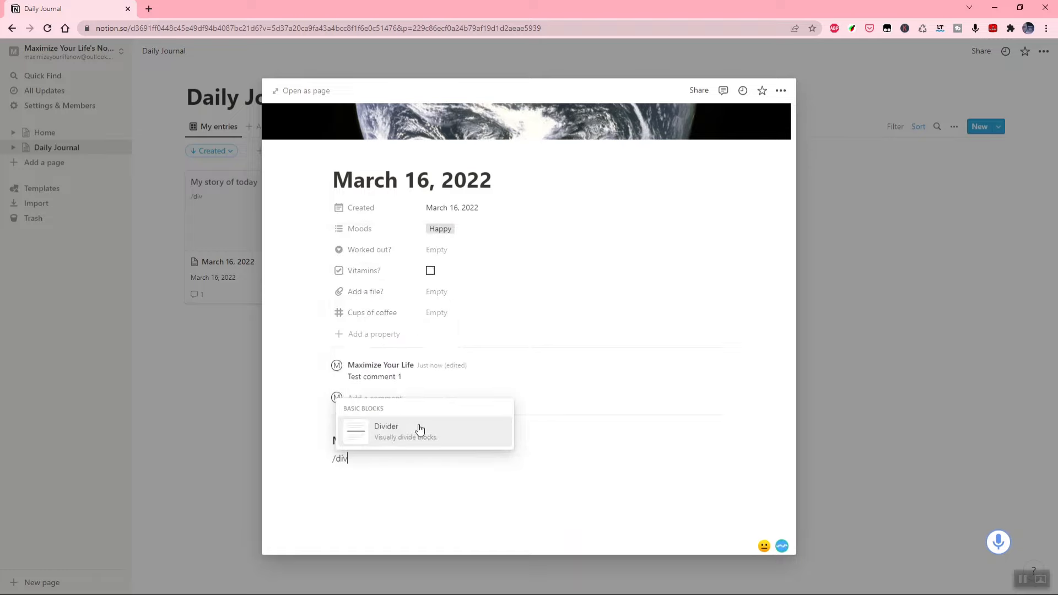
pyautogui.click(419, 428)
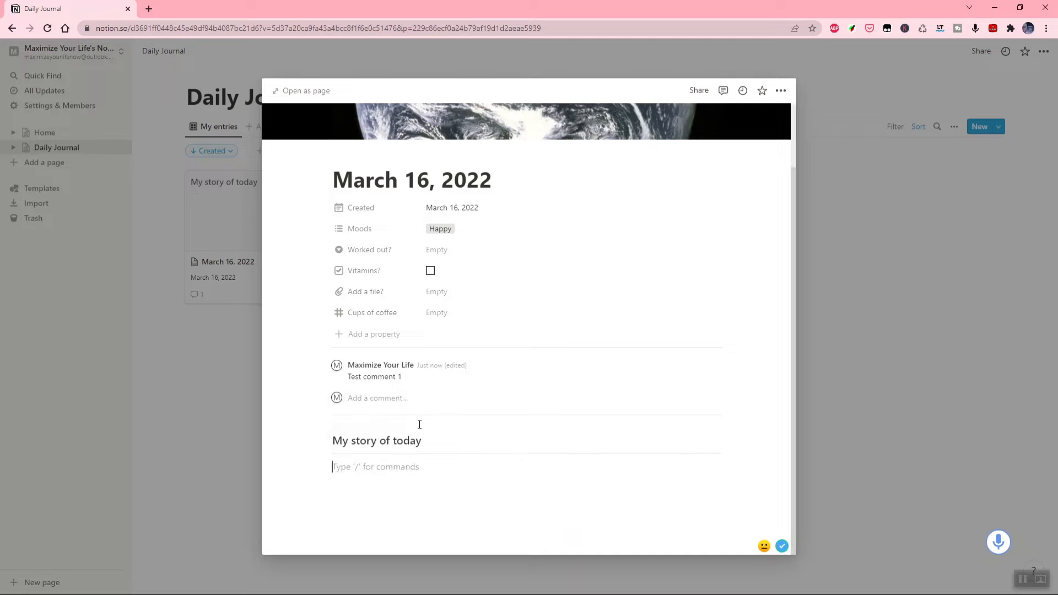
# Step: Enter the filler text "iowmcoiemfoiemfeomfeo" below the "My story of today" divider and close the entry
pyautogui.write('iowmcoiemfoiemfeomfeo')
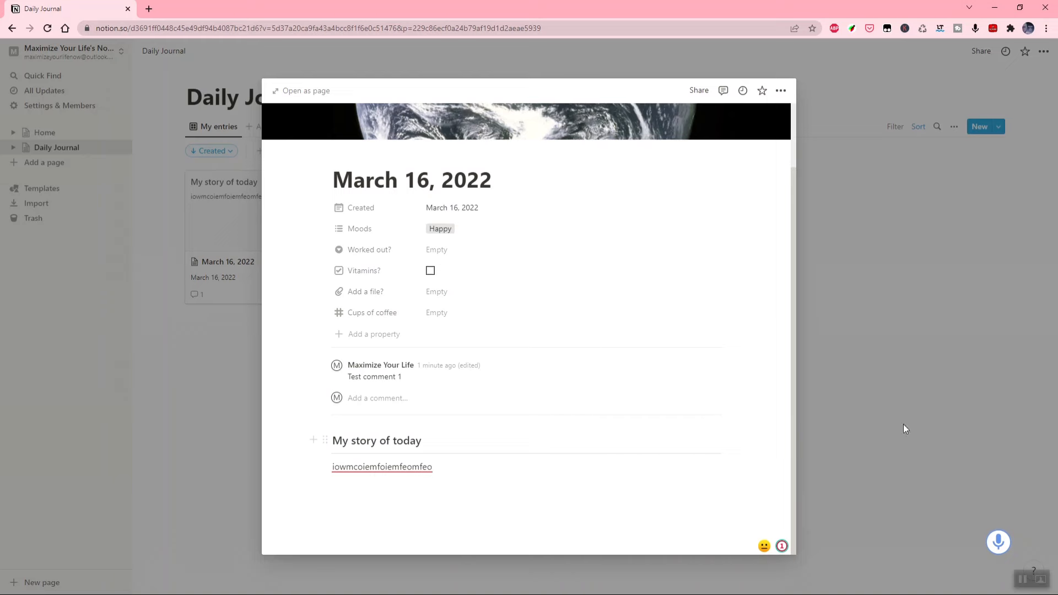
pyautogui.click(925, 428)
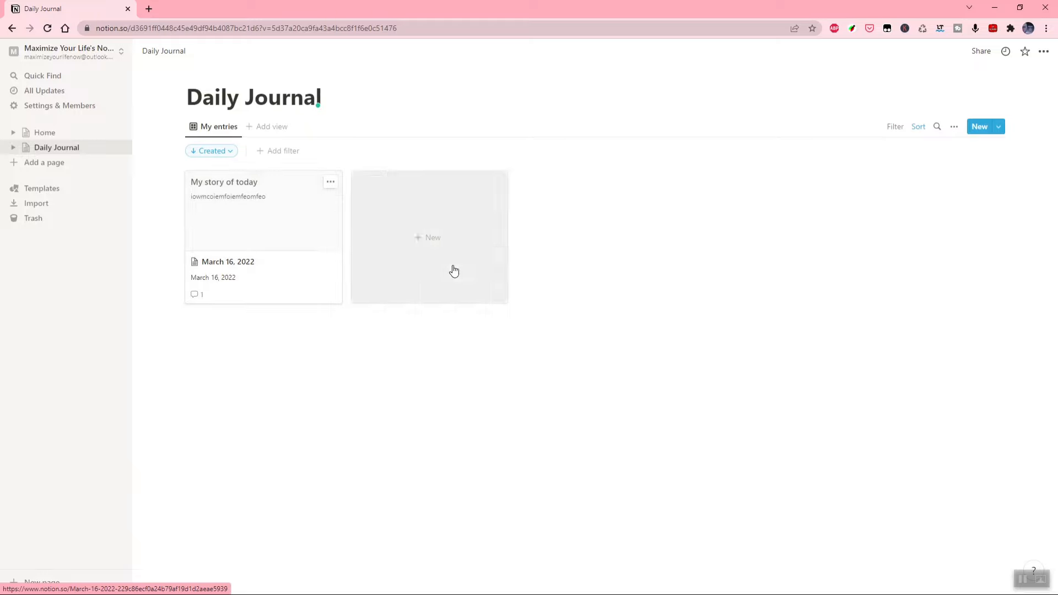
# Step: Set the card preview of the "My entries" gallery view to Page cover
pyautogui.click(952, 128)
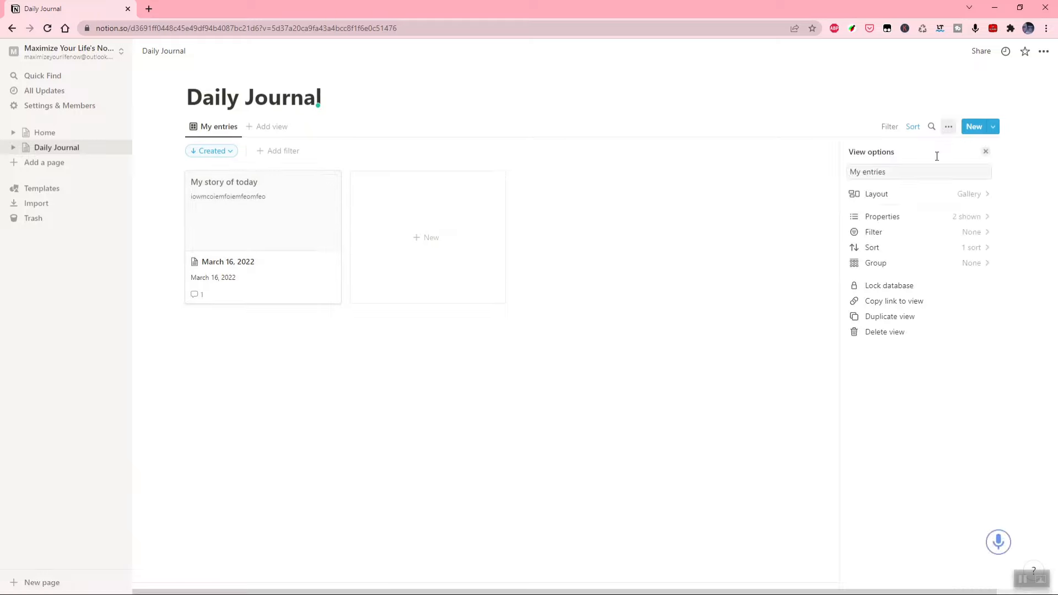
pyautogui.click(937, 195)
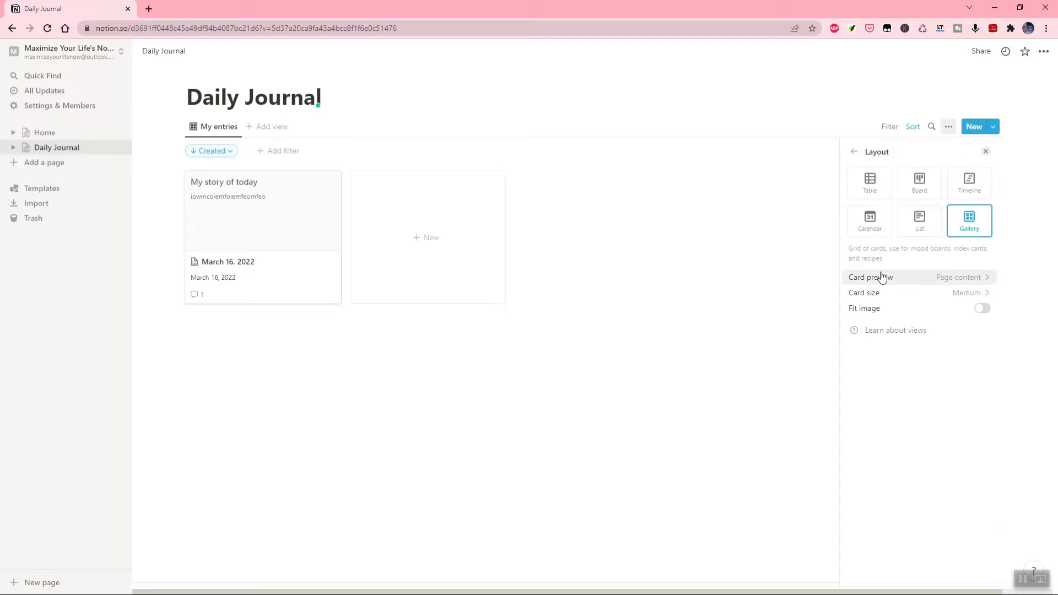
pyautogui.click(964, 283)
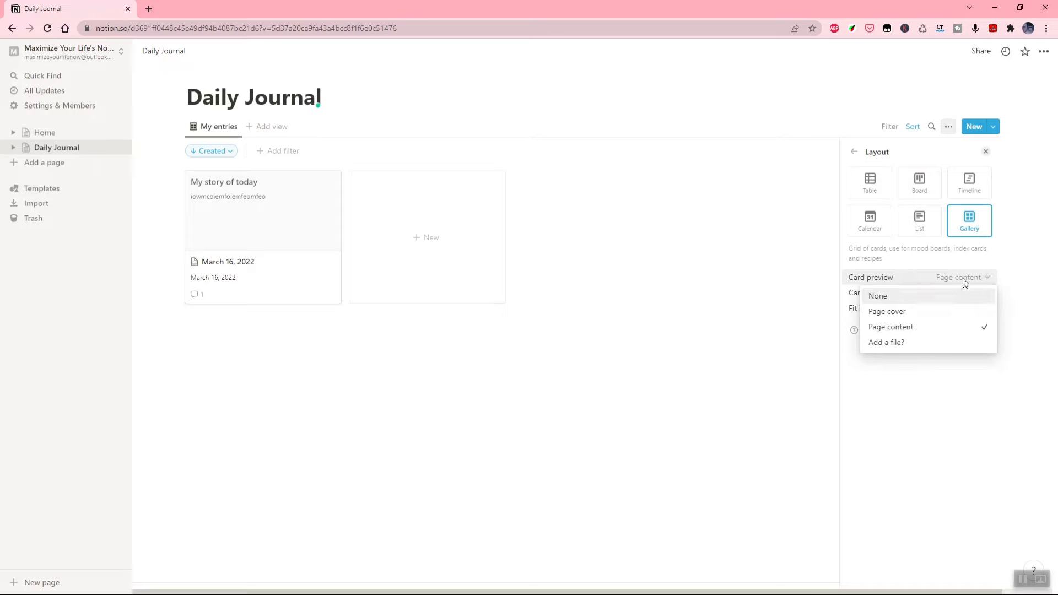
pyautogui.click(908, 313)
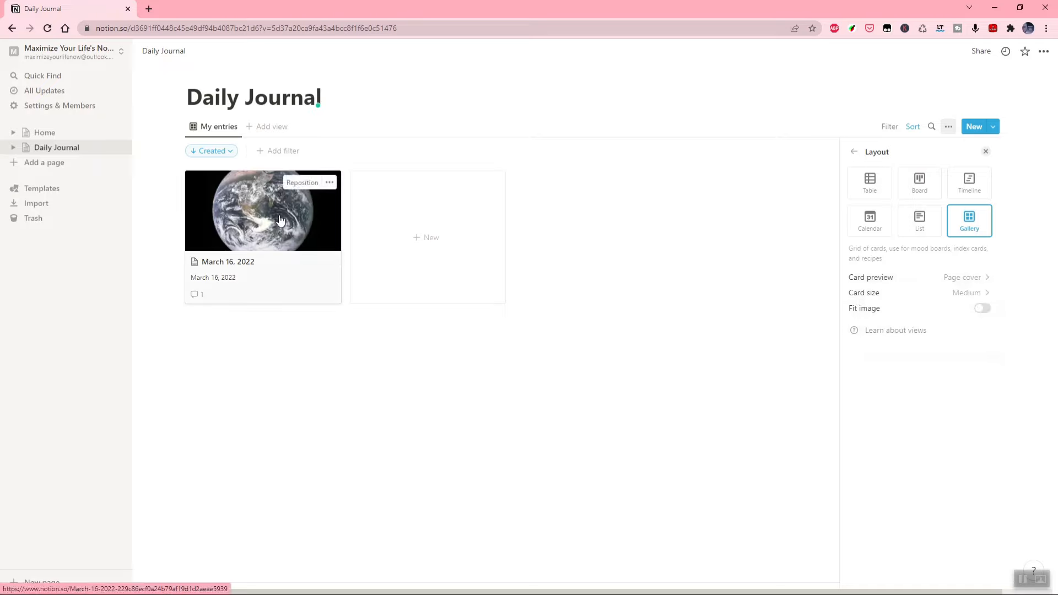
pyautogui.click(725, 260)
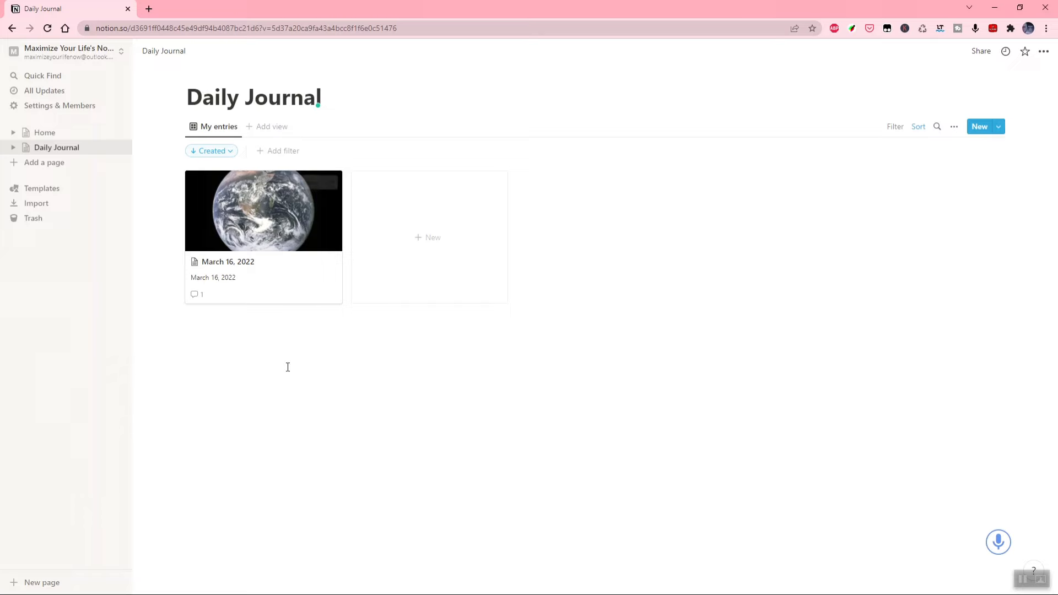
# Step: Create a new journal entry titled "March 17, 2022" and set its Created date to March 17, 2022
pyautogui.click(432, 278)
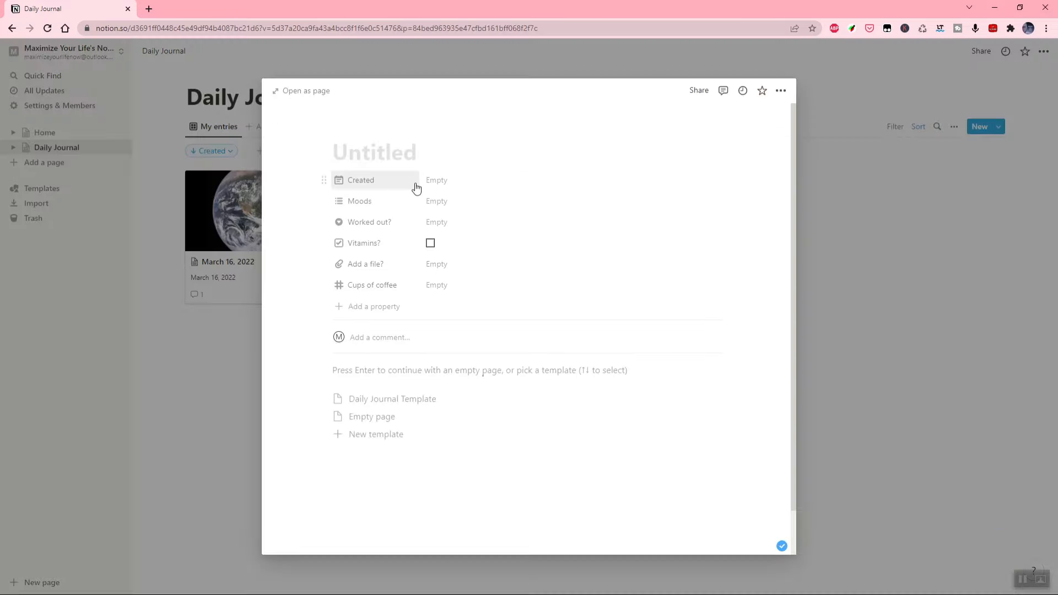
pyautogui.write('Mac')
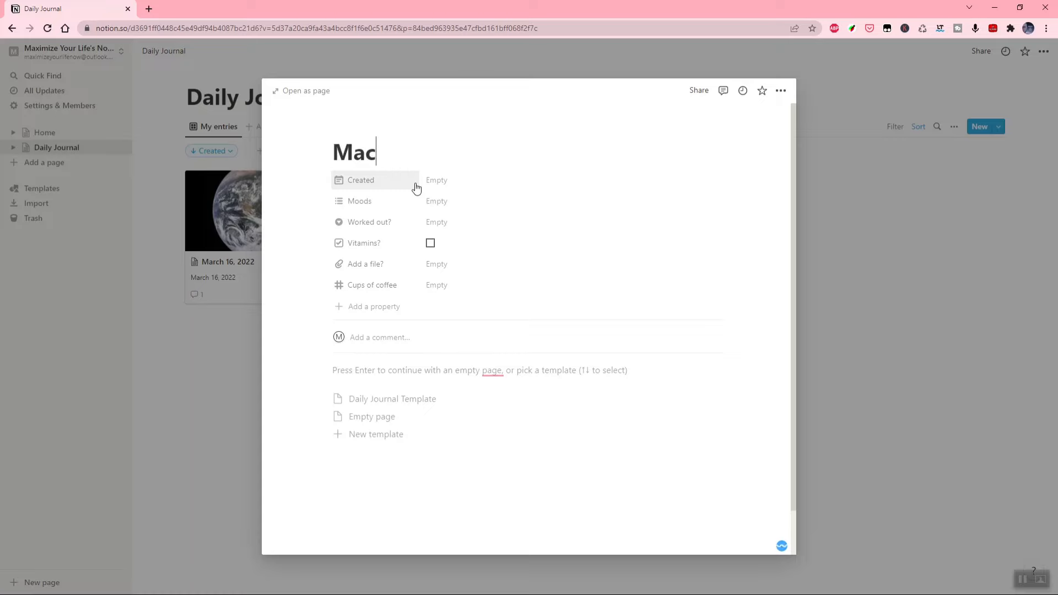
pyautogui.press('BackSpace')
pyautogui.write('rch 17')
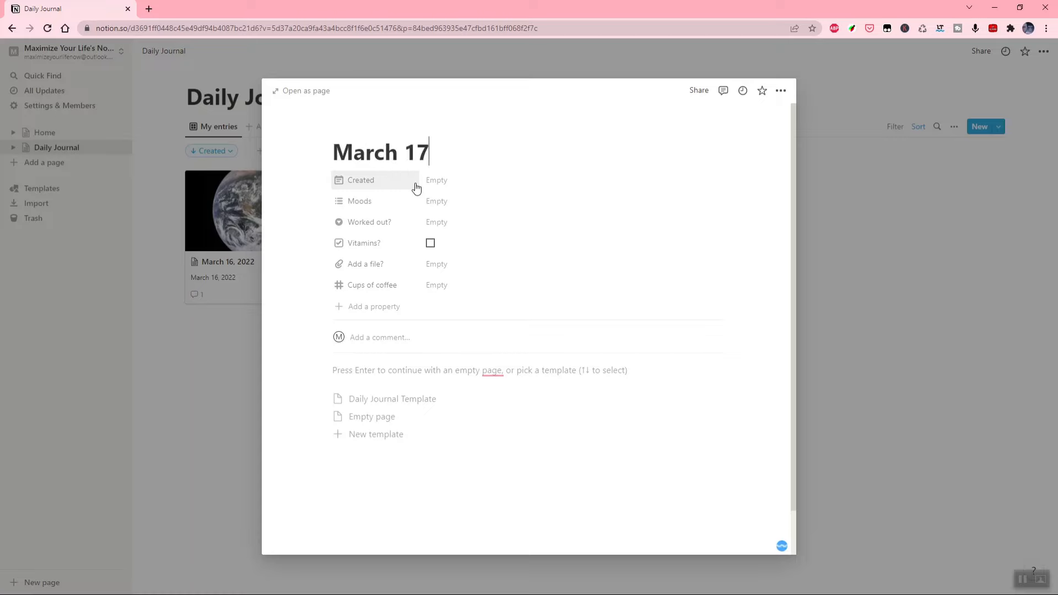
pyautogui.write(', 2022')
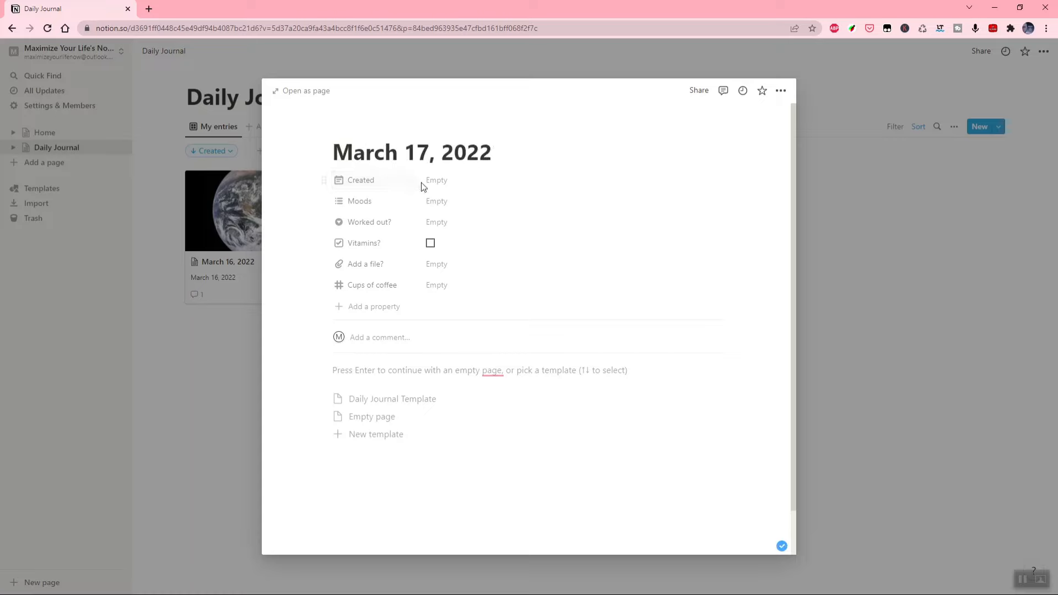
pyautogui.click(435, 181)
pyautogui.click(513, 293)
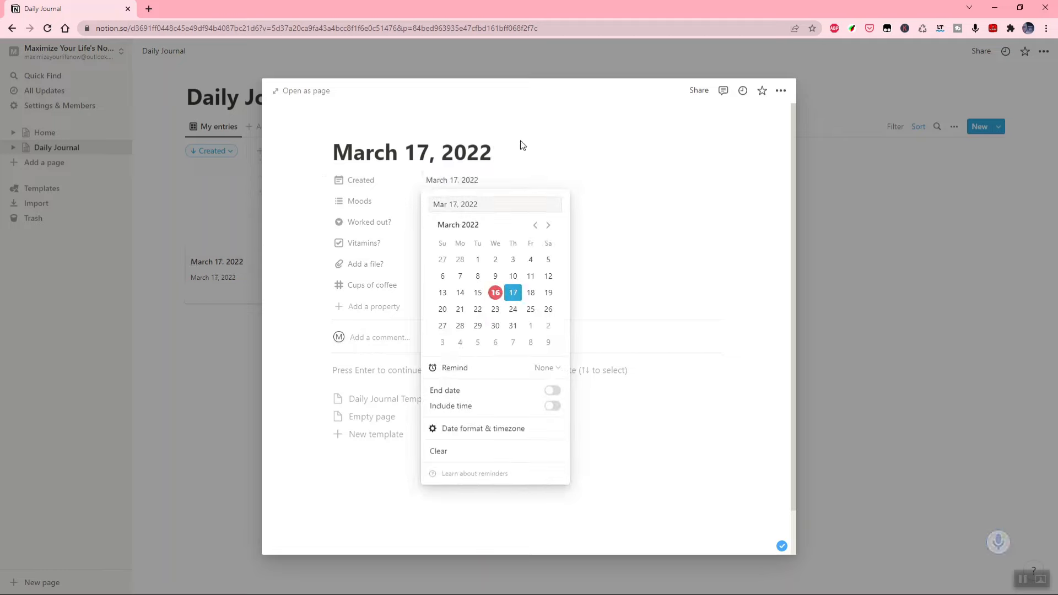
pyautogui.click(430, 119)
# Step: Give the March 17, 2022 entry the NASA Archive cover showing wooden fan blades, and close the entry
pyautogui.click(410, 128)
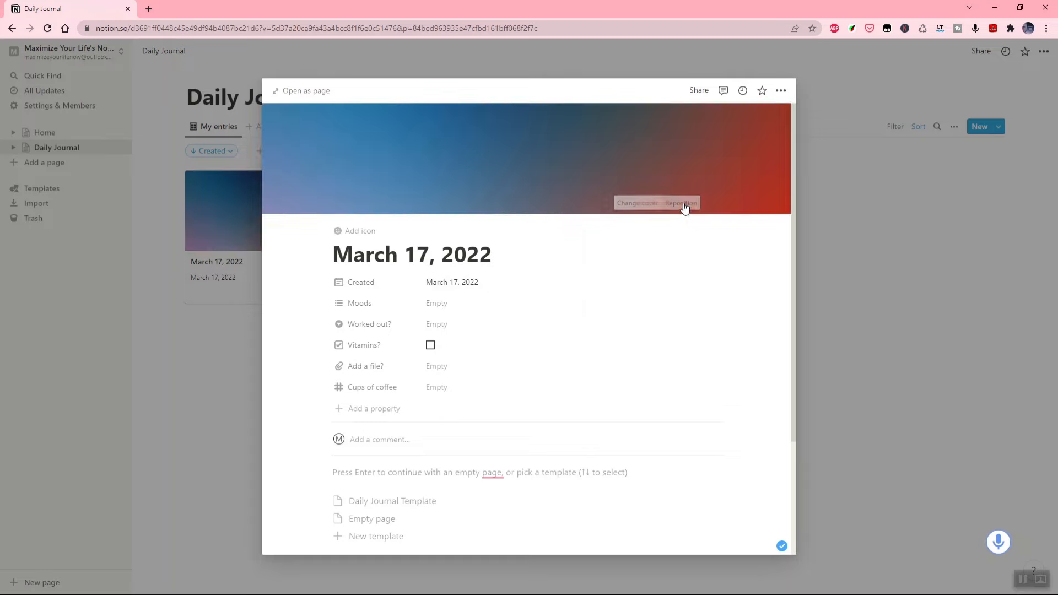
pyautogui.click(639, 204)
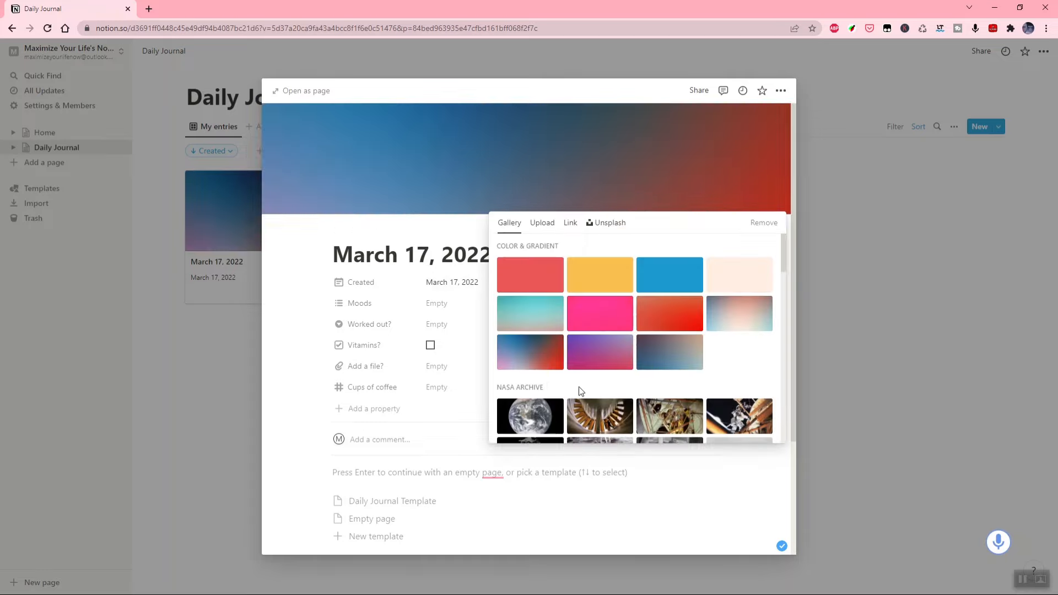
pyautogui.scroll(-1, 573, 391)
pyautogui.click(601, 381)
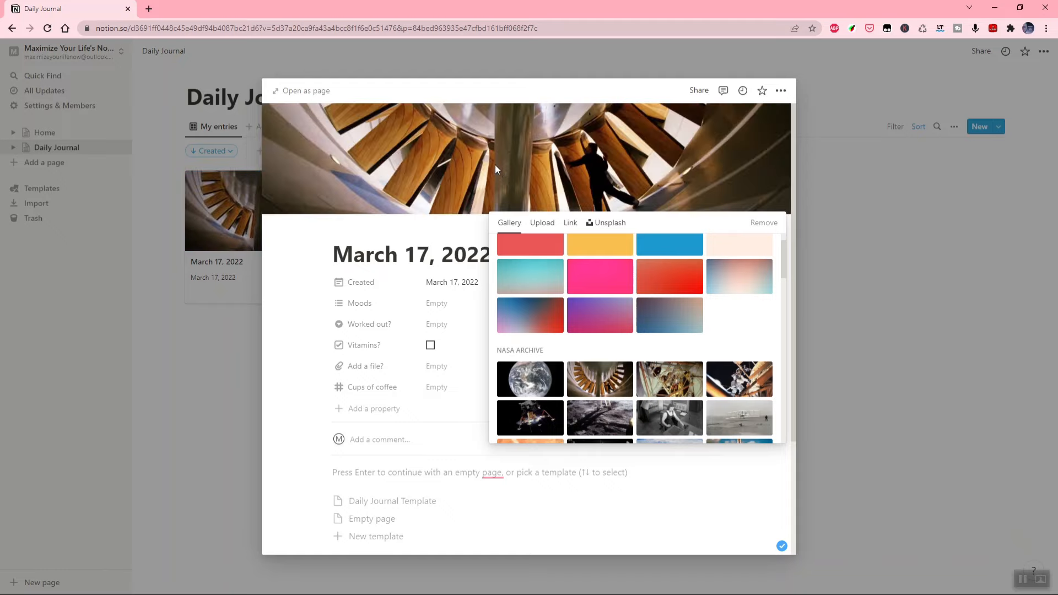
pyautogui.click(990, 252)
pyautogui.click(814, 307)
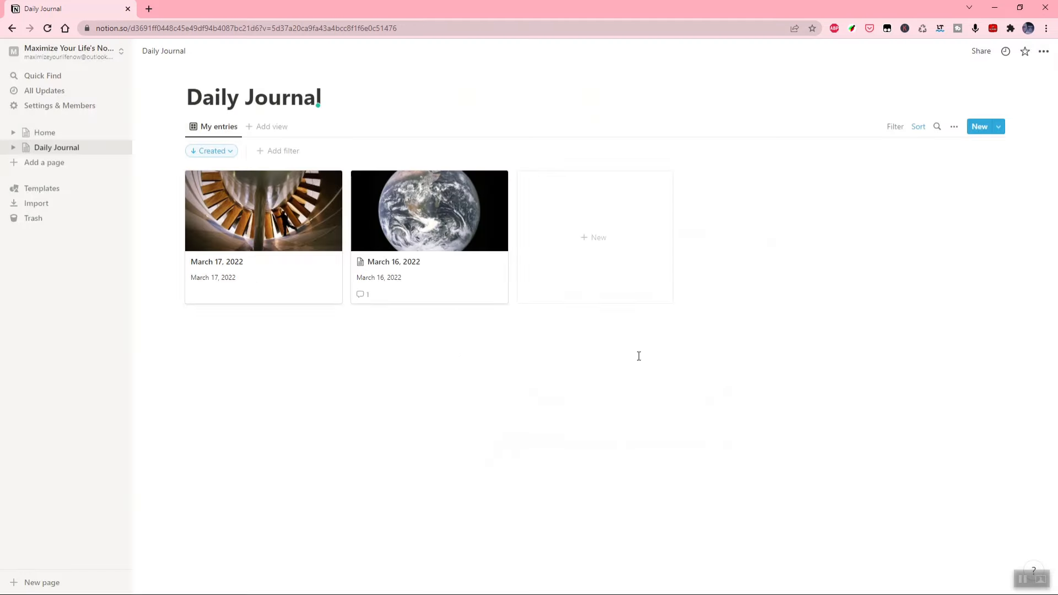